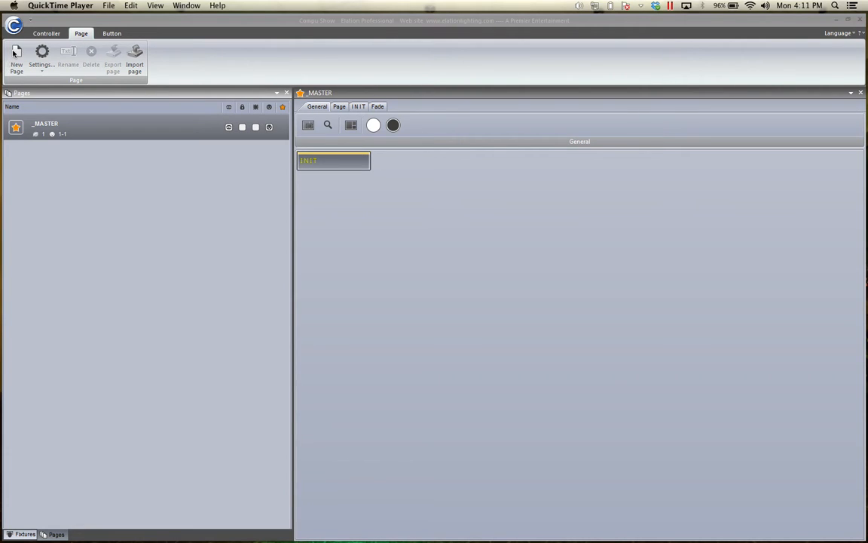
pyautogui.click(46, 34)
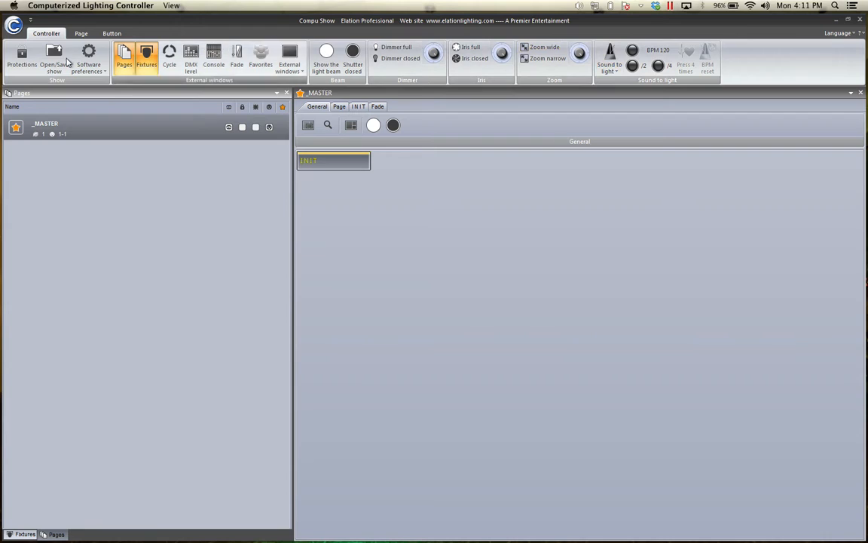
pyautogui.click(111, 34)
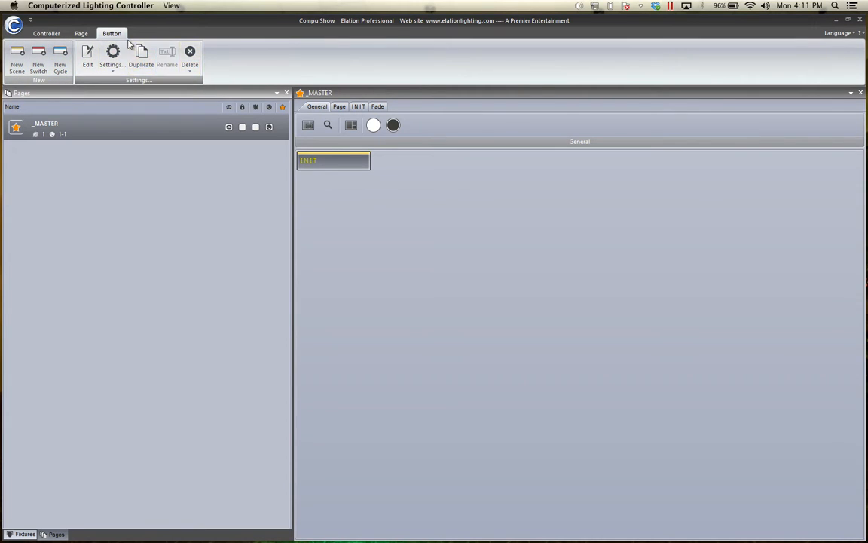
# - Start a new page with the NOVASCAN 250-1 profile from the _varied folder of the ScanLibrary
pyautogui.click(75, 36)
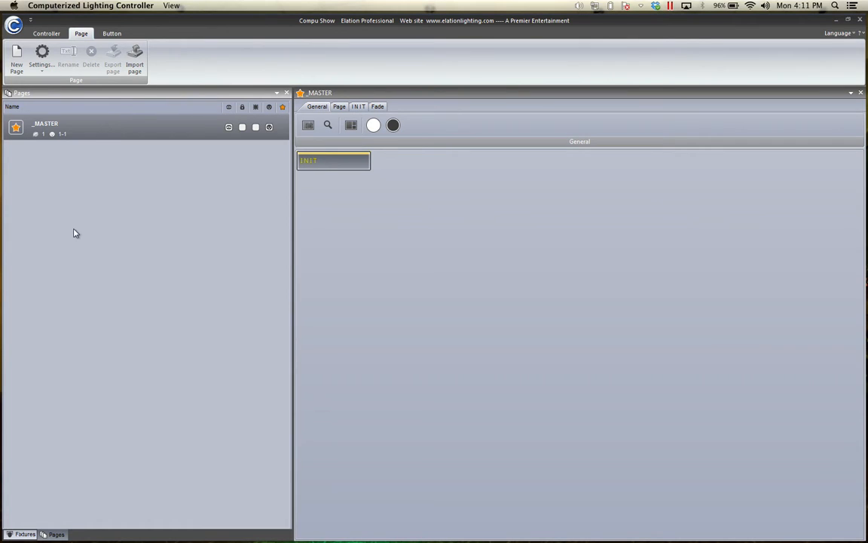
pyautogui.click(17, 58)
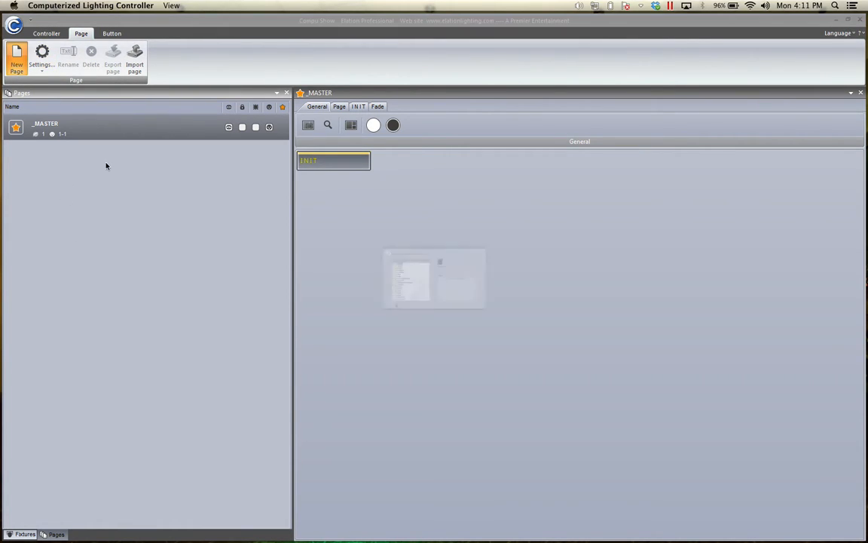
pyautogui.scroll(-5, 286, 253)
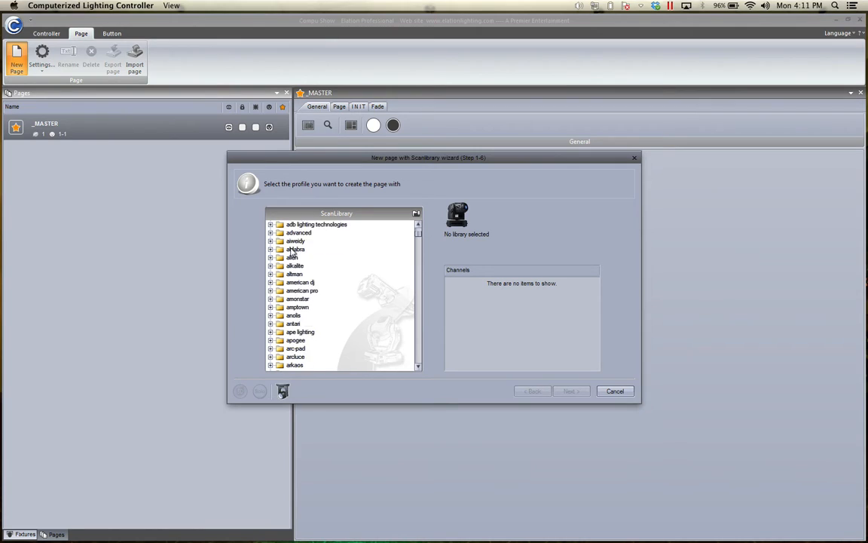
pyautogui.scroll(5, 292, 252)
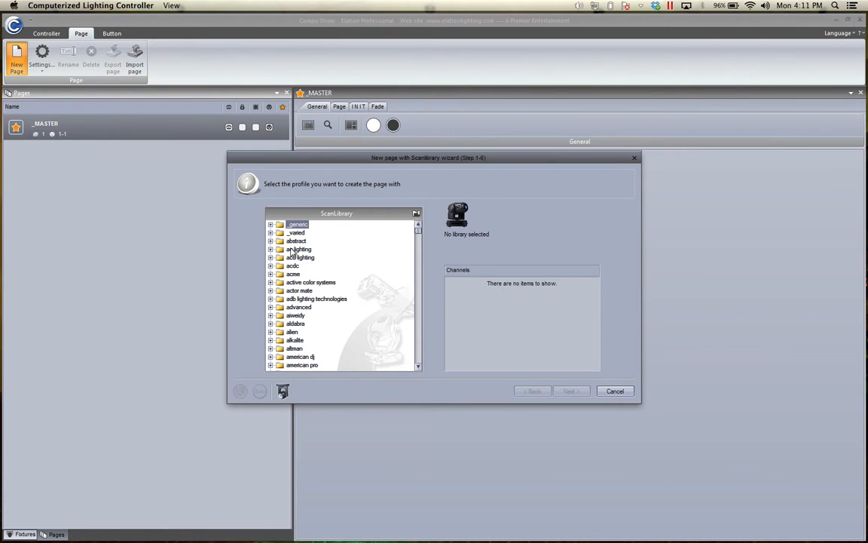
pyautogui.click(271, 233)
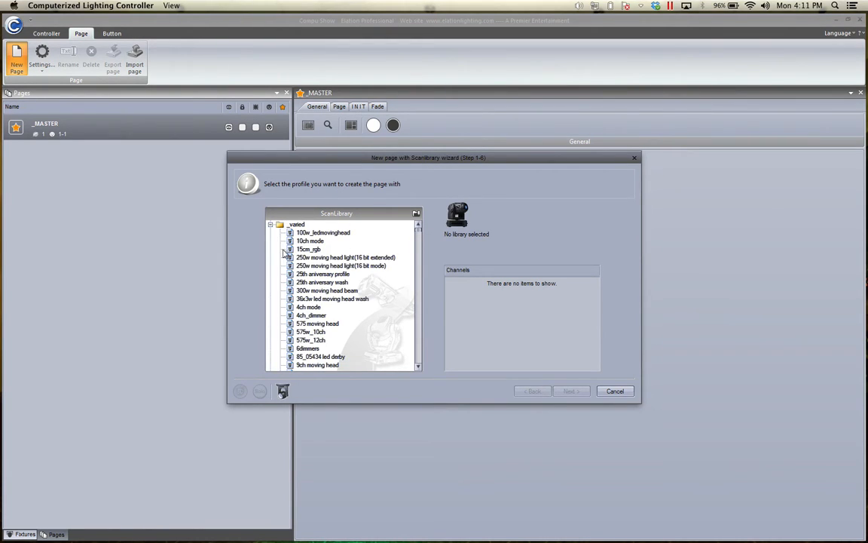
pyautogui.scroll(-8, 291, 256)
pyautogui.scroll(-12, 290, 260)
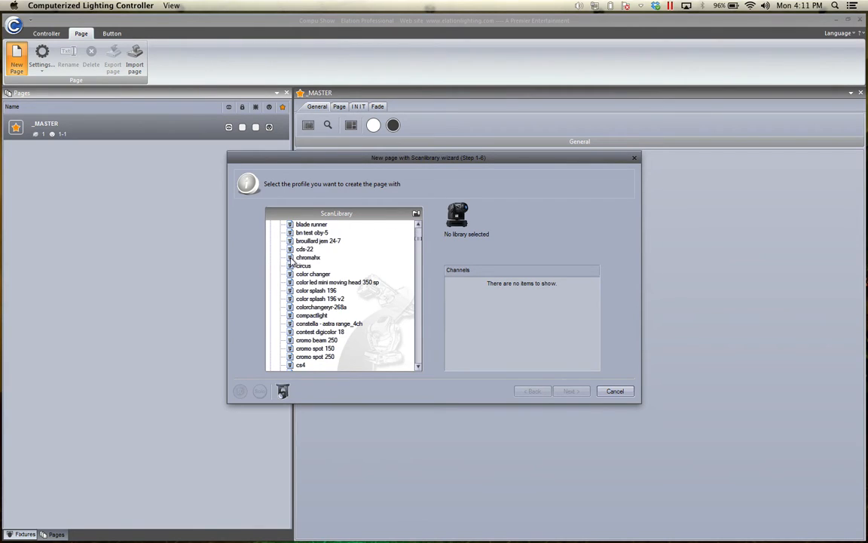
pyautogui.scroll(-10, 291, 260)
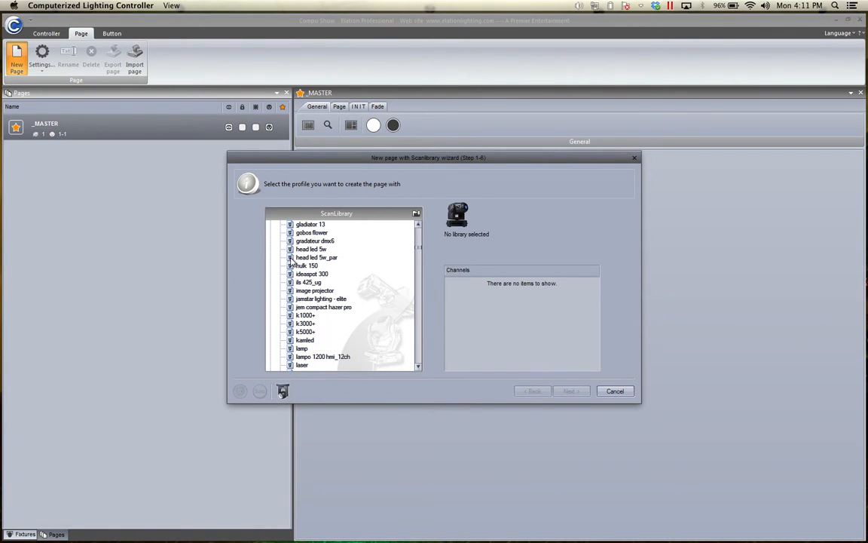
pyautogui.scroll(-12, 291, 260)
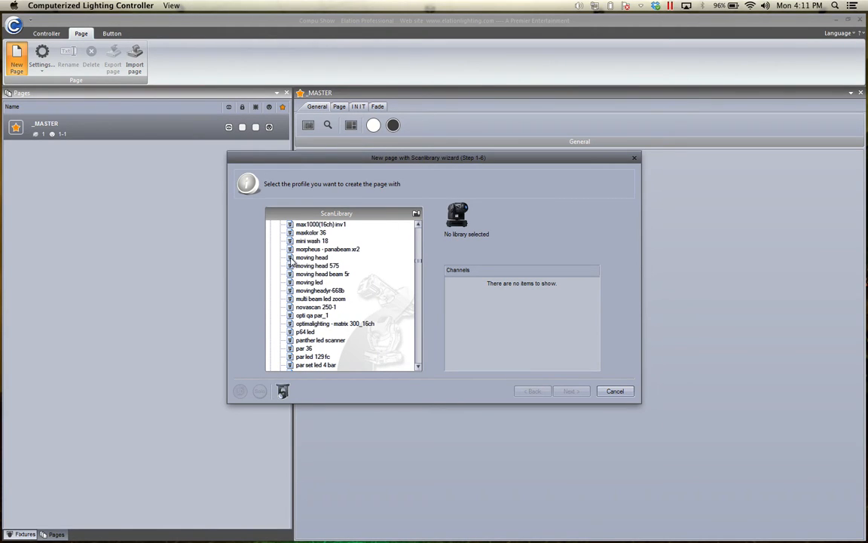
pyautogui.click(319, 306)
pyautogui.scroll(-15, 509, 334)
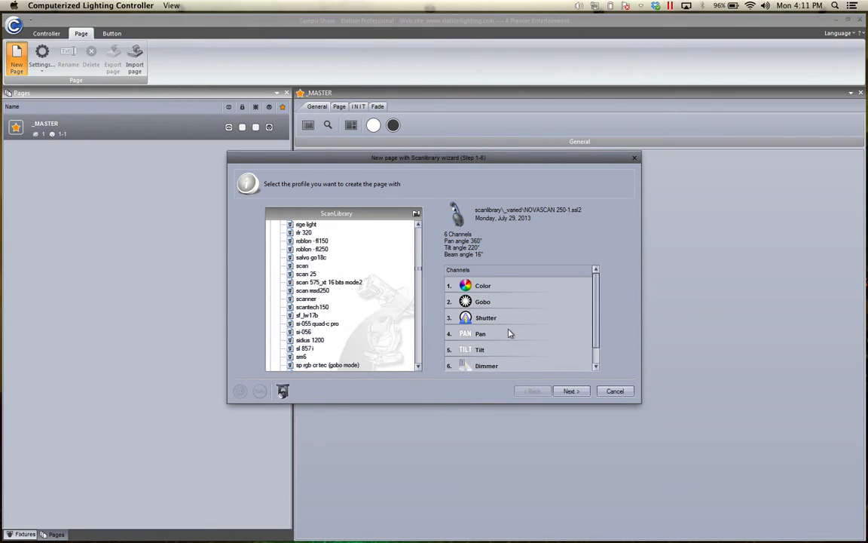
pyautogui.click(596, 352)
pyautogui.moveTo(596, 352)
pyautogui.mouseDown()
pyautogui.moveTo(596, 316)
pyautogui.moveTo(595, 361)
pyautogui.mouseUp()
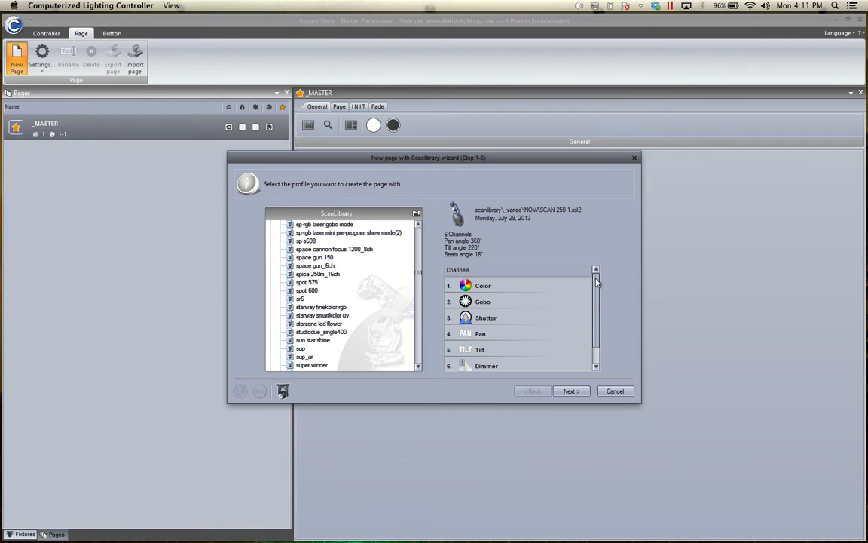
pyautogui.click(580, 393)
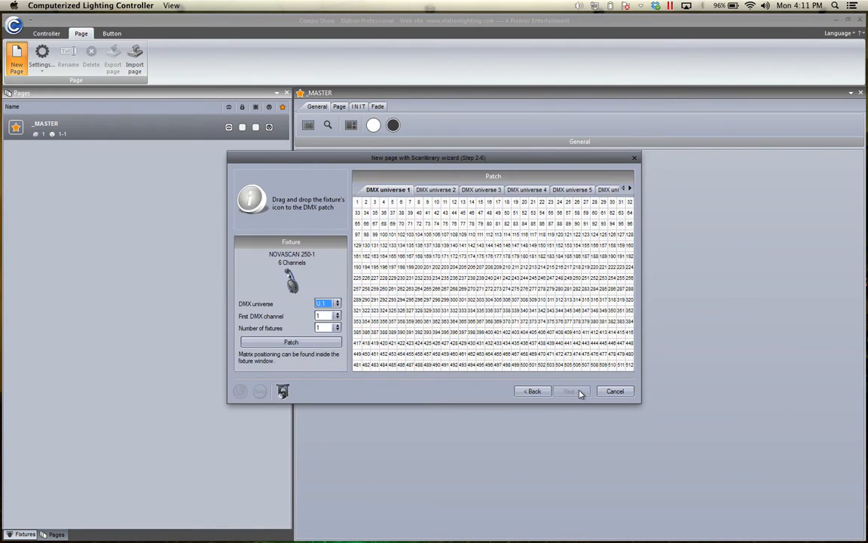
# - Patch 6 NOVASCAN 250-1 fixtures to DMX universe 1, starting at channel 1
pyautogui.click(334, 326)
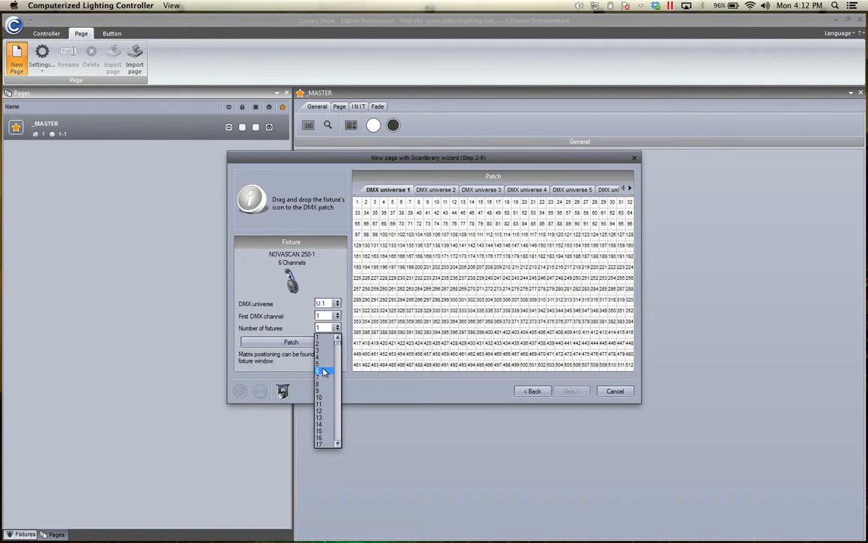
pyautogui.click(324, 372)
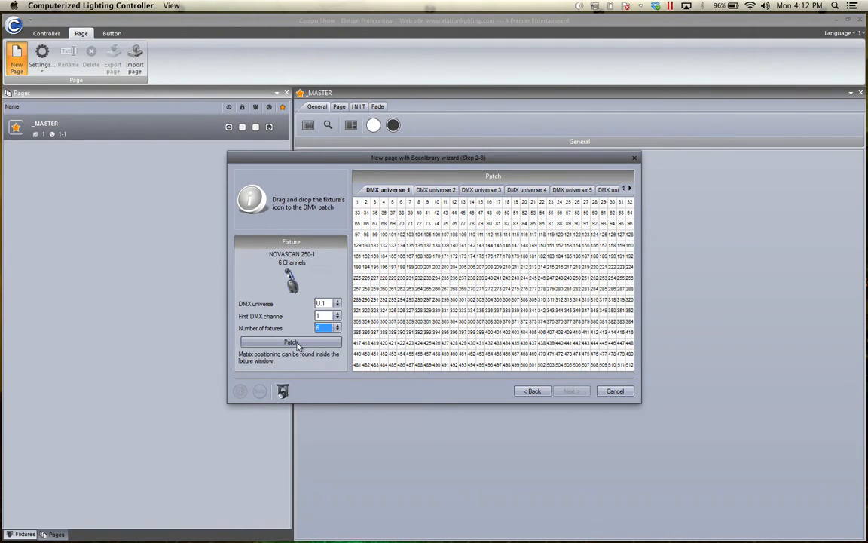
pyautogui.click(297, 343)
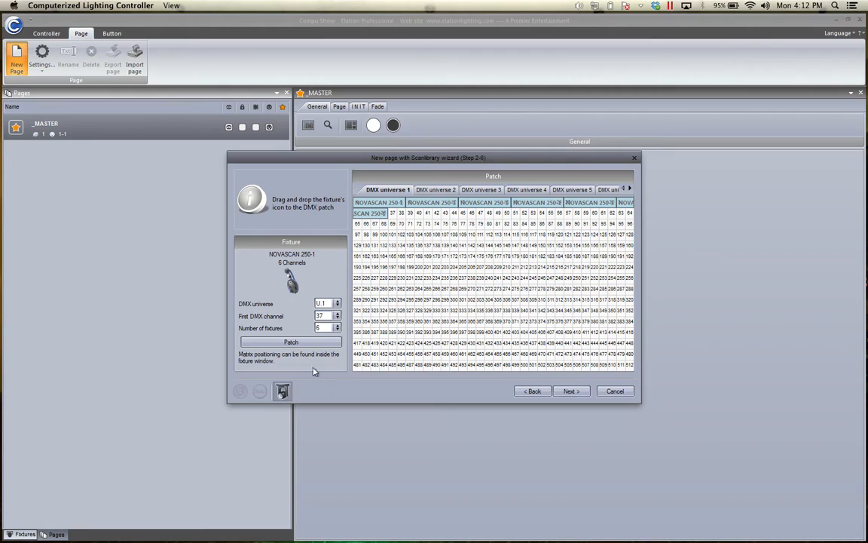
pyautogui.click(573, 395)
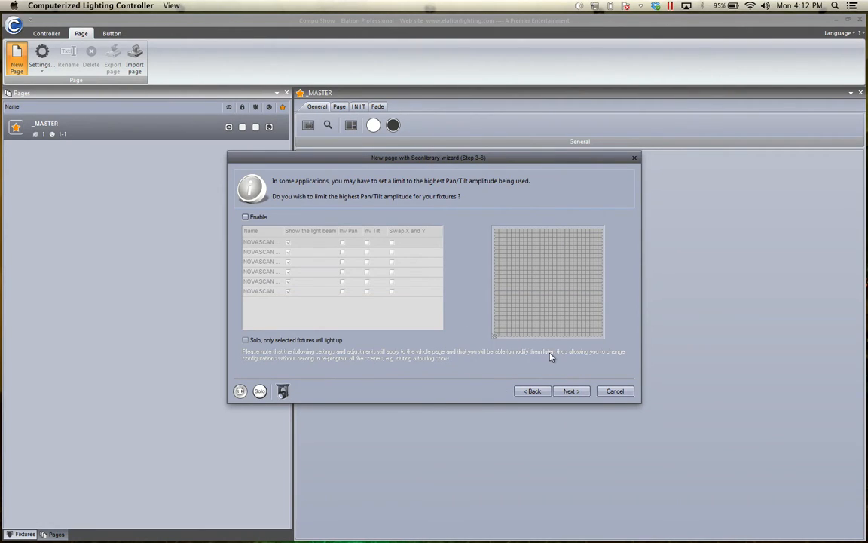
# - Leave the Pan/Tilt limits disabled and accept the default preset switches and pre-programmed scenes for the new page
pyautogui.click(574, 392)
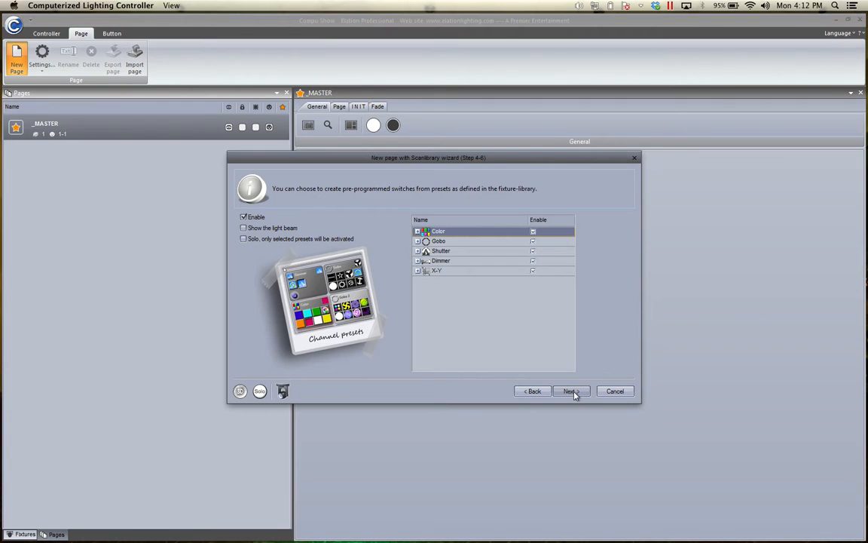
pyautogui.click(570, 392)
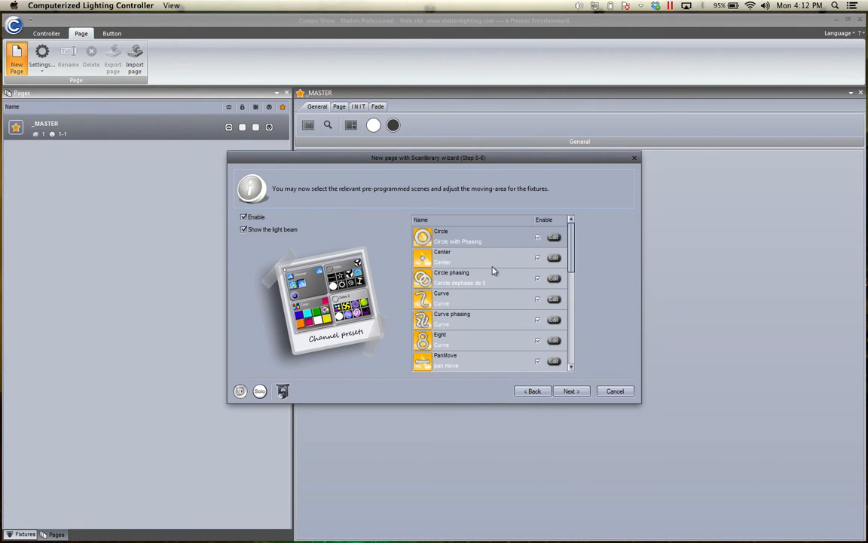
pyautogui.moveTo(573, 270); pyautogui.dragTo(573, 353)
pyautogui.click(571, 392)
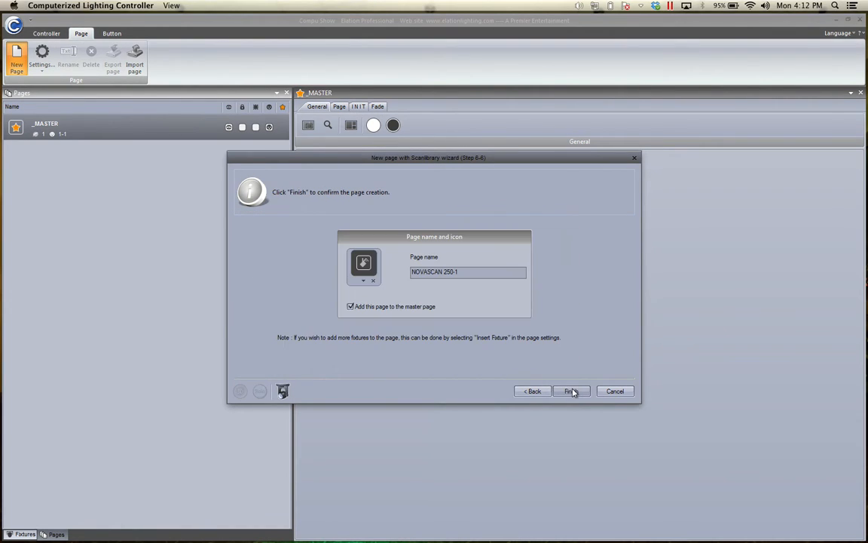
# - Name the page NovaScans and finish creating it
pyautogui.moveTo(462, 271); pyautogui.dragTo(406, 269)
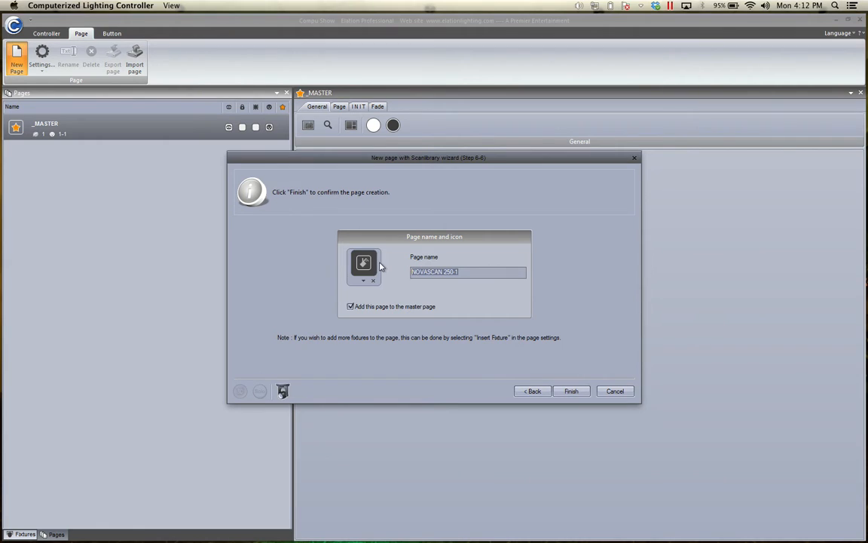
pyautogui.write('NovaScans')
pyautogui.click(573, 394)
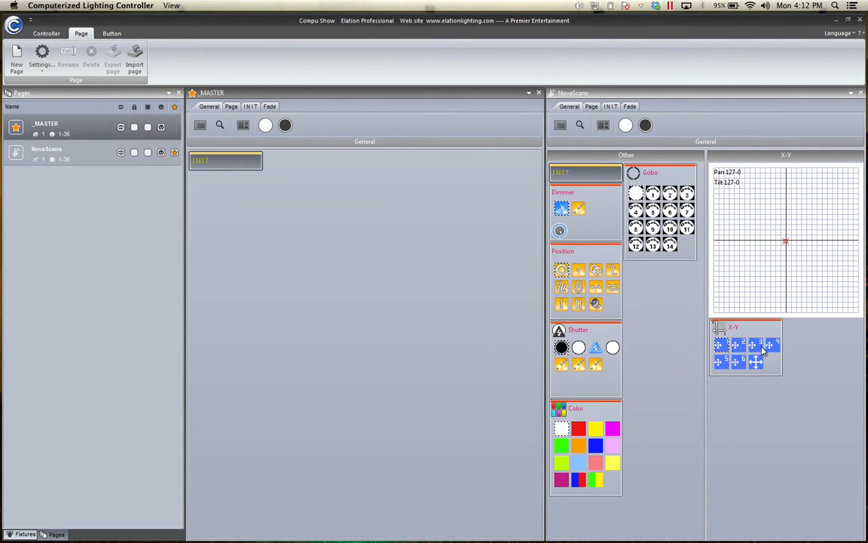
# - Move the NovaScans position to about Pan 61, Tilt 137, activate the Circle position and show its live controls
pyautogui.moveTo(787, 241)
pyautogui.mouseDown()
pyautogui.moveTo(713, 312)
pyautogui.moveTo(858, 312)
pyautogui.moveTo(727, 174)
pyautogui.moveTo(749, 235)
pyautogui.mouseUp()
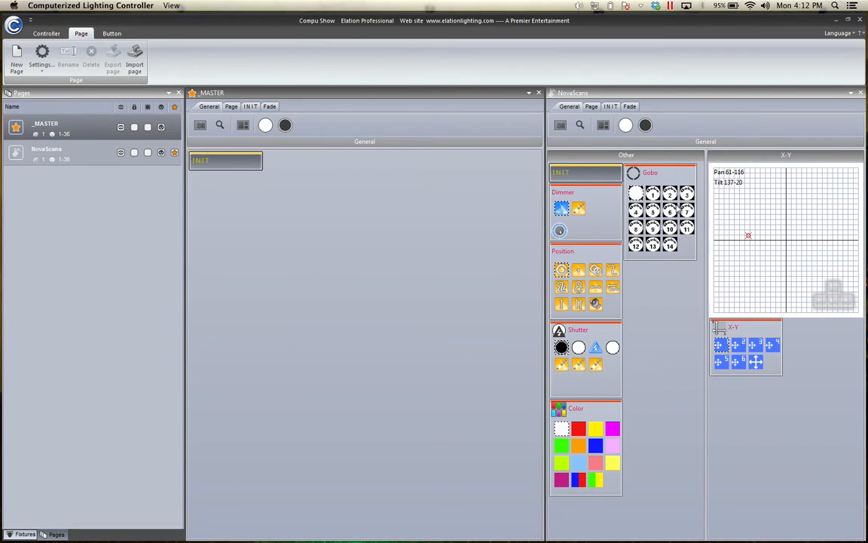
pyautogui.click(561, 269)
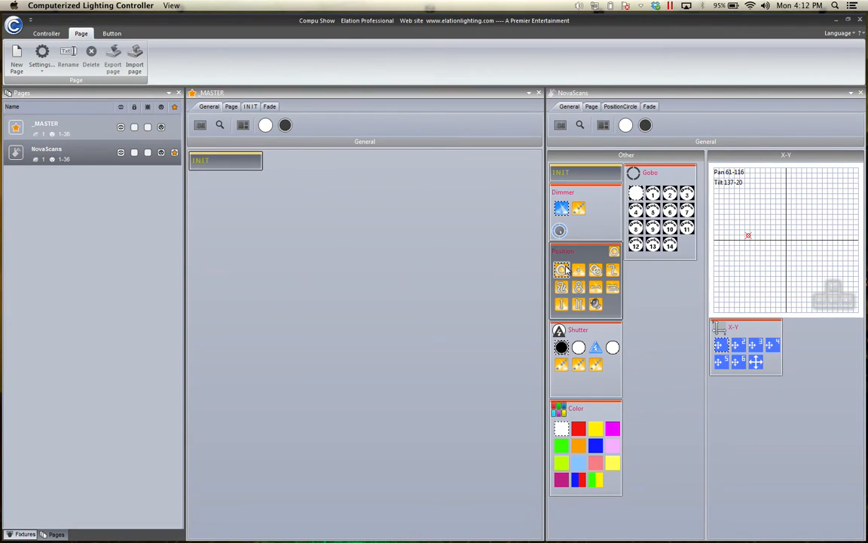
pyautogui.click(592, 106)
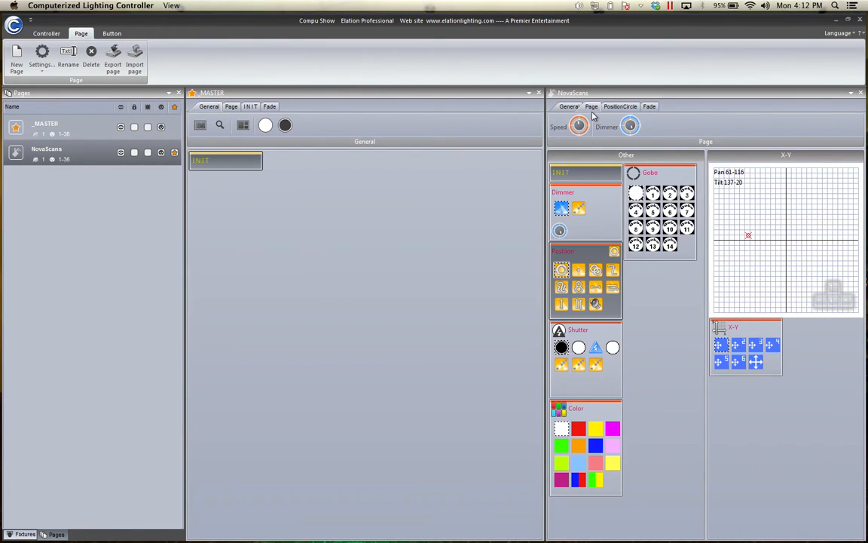
pyautogui.click(617, 107)
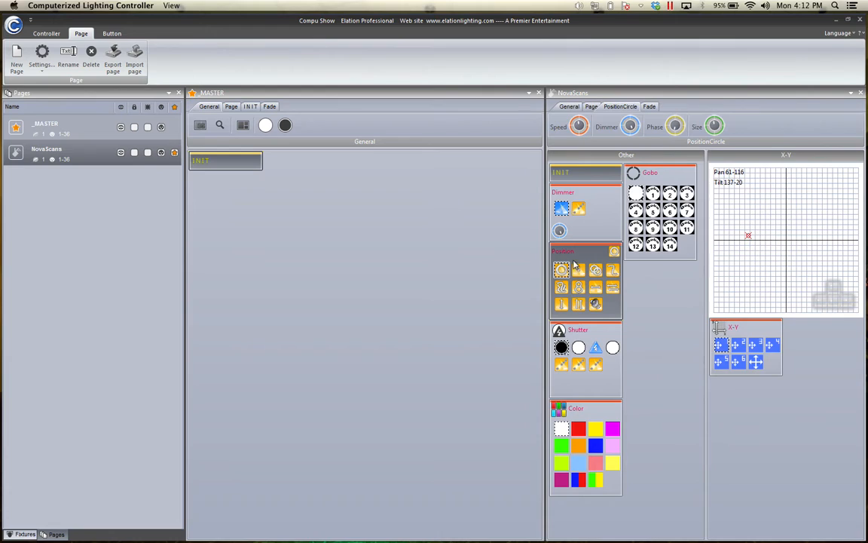
# - Switch the Shutter open and Dimmer linear presets of the NovaScans page on and off again
pyautogui.click(578, 347)
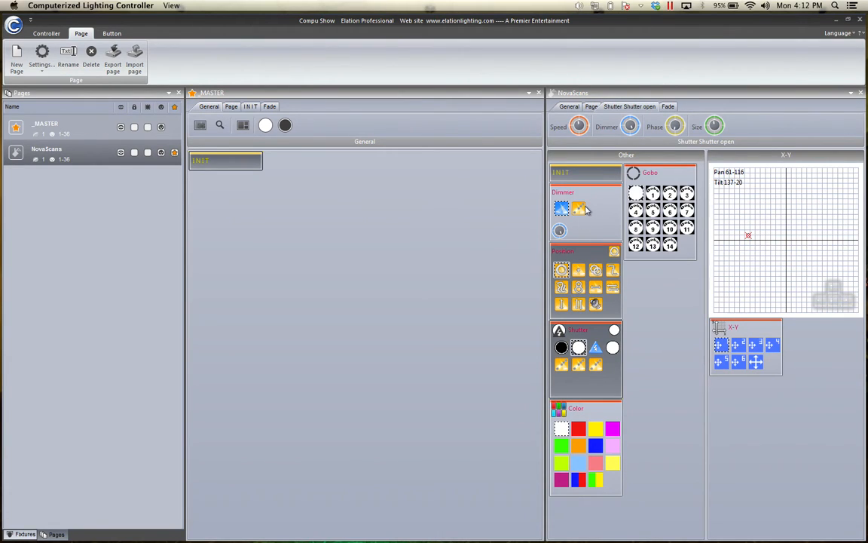
pyautogui.click(561, 210)
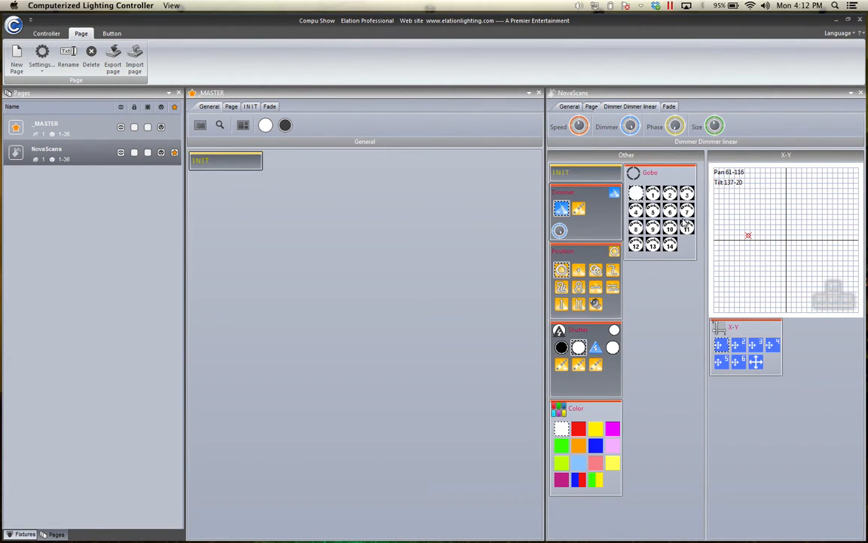
pyautogui.click(578, 347)
pyautogui.click(561, 209)
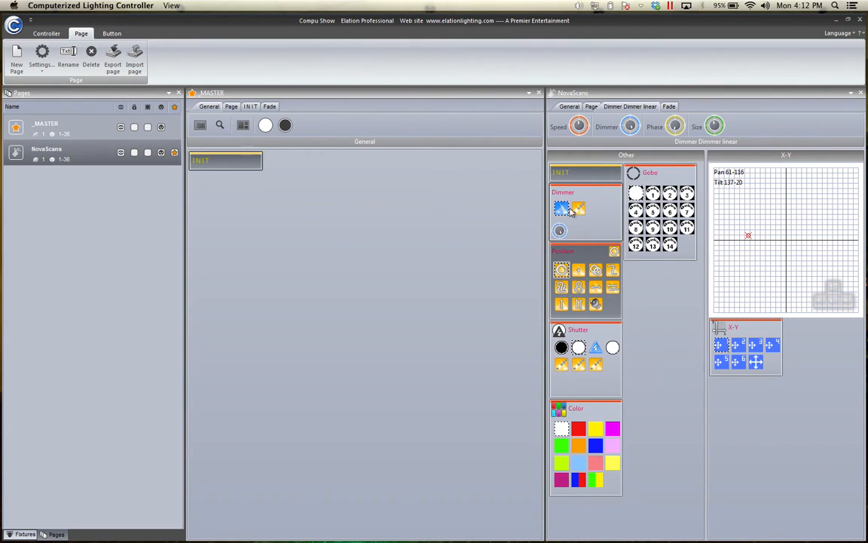
# - Check the NovaScans page's dimmer fader and the live controls of the Dimmer linear preset
pyautogui.click(593, 108)
pyautogui.click(630, 125)
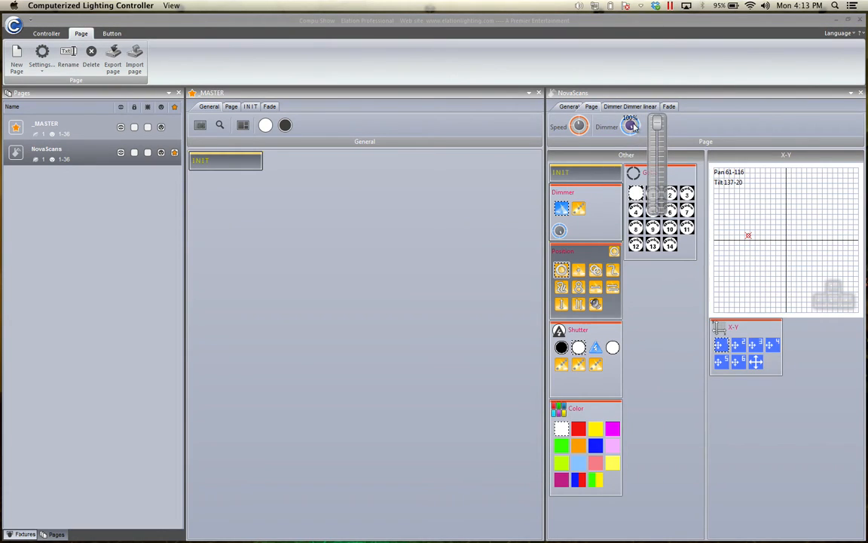
pyautogui.click(630, 107)
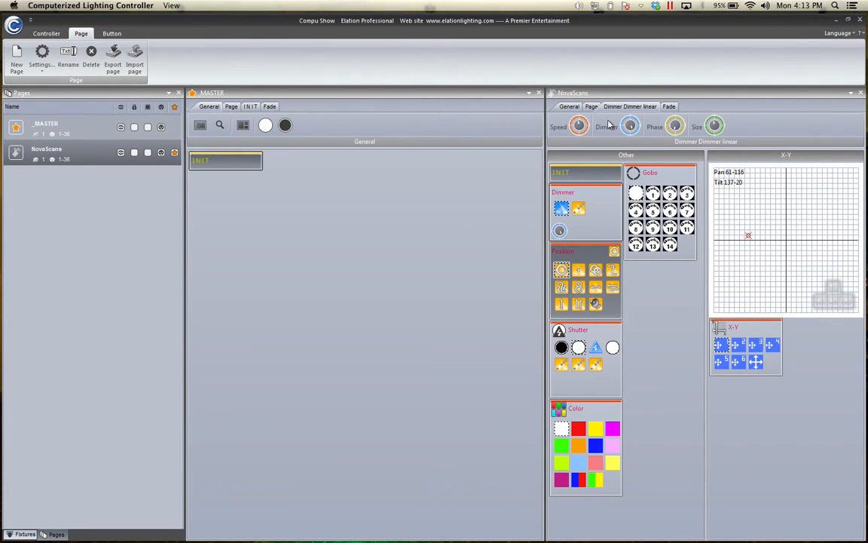
# - Open the NovaScans page's Color Red switch for editing and set its Gobo channel to the Open - 8 preset
pyautogui.doubleClick(579, 431)
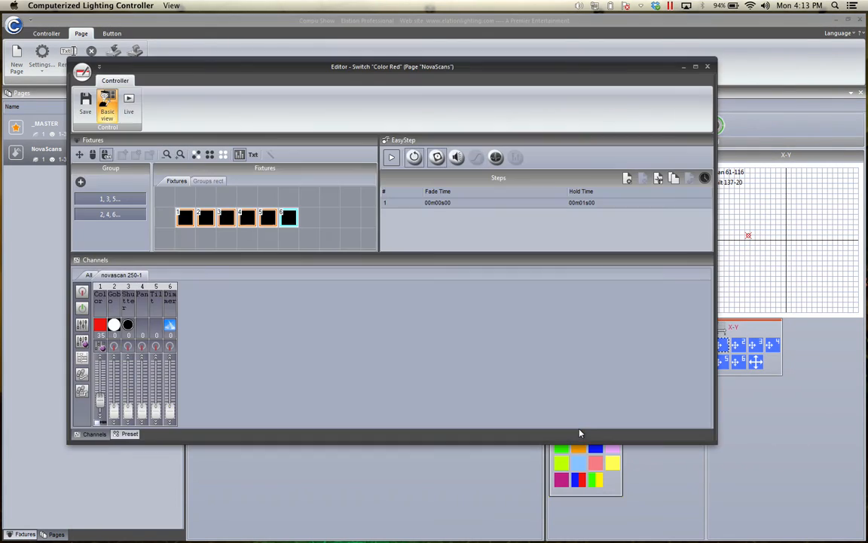
pyautogui.rightClick(115, 347)
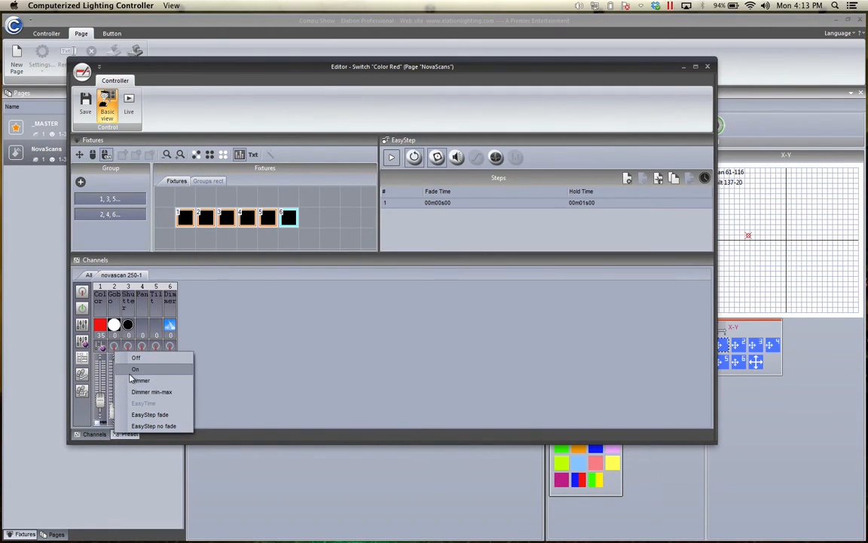
pyautogui.click(129, 385)
pyautogui.rightClick(115, 348)
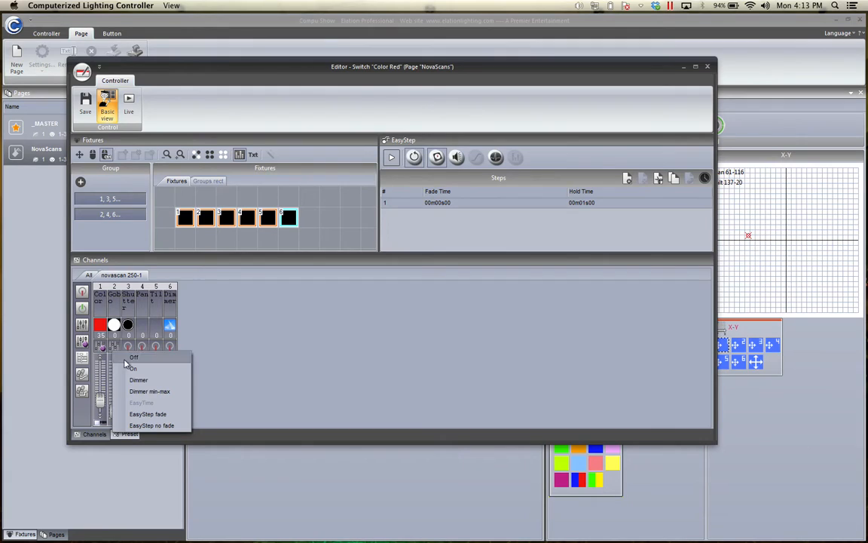
pyautogui.click(114, 325)
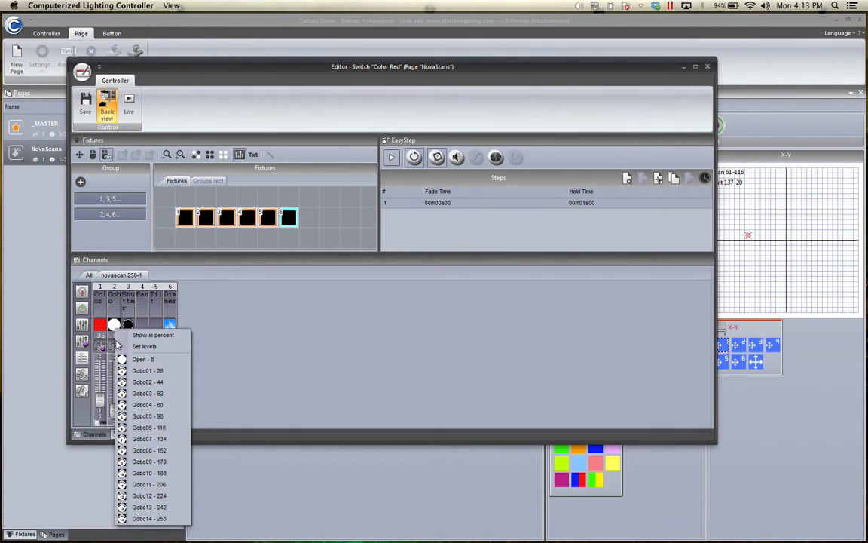
pyautogui.click(129, 359)
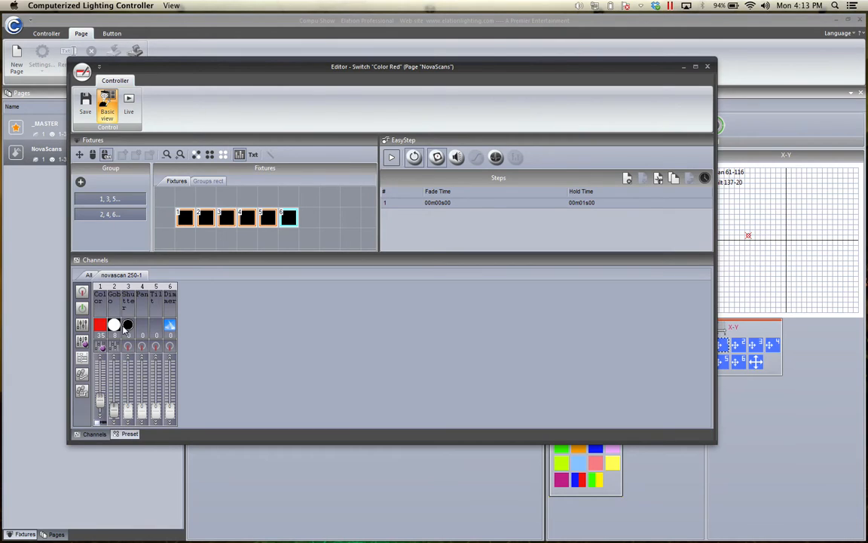
# - Set the Color Red switch's Shutter channel to Shutter open - 22 and its Dimmer channel to 255
pyautogui.click(129, 326)
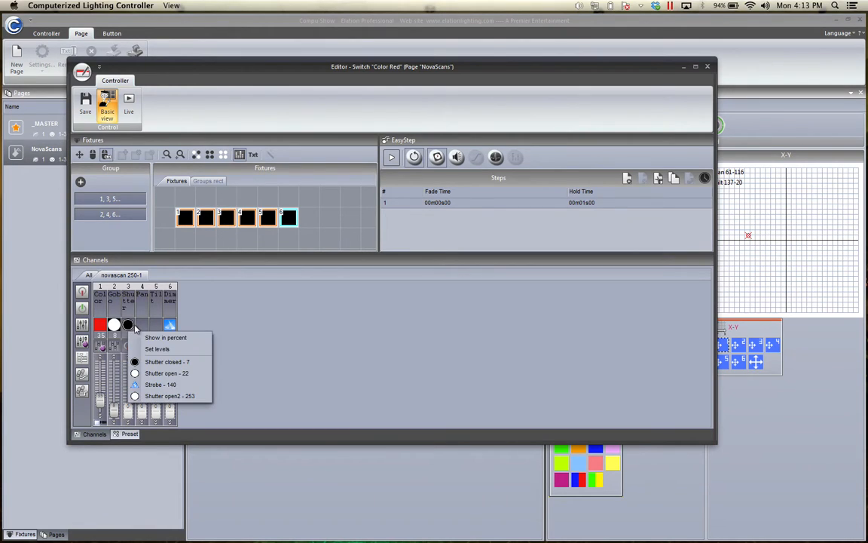
pyautogui.click(148, 373)
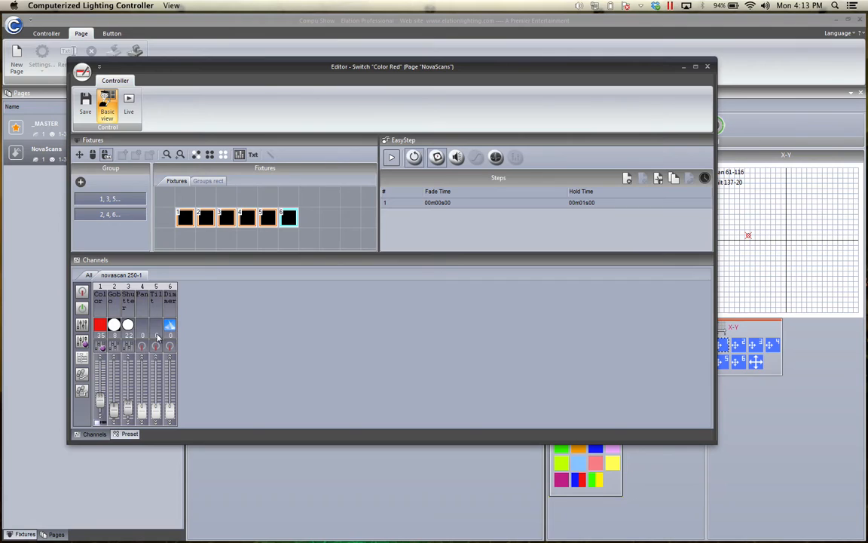
pyautogui.click(170, 326)
pyautogui.click(176, 363)
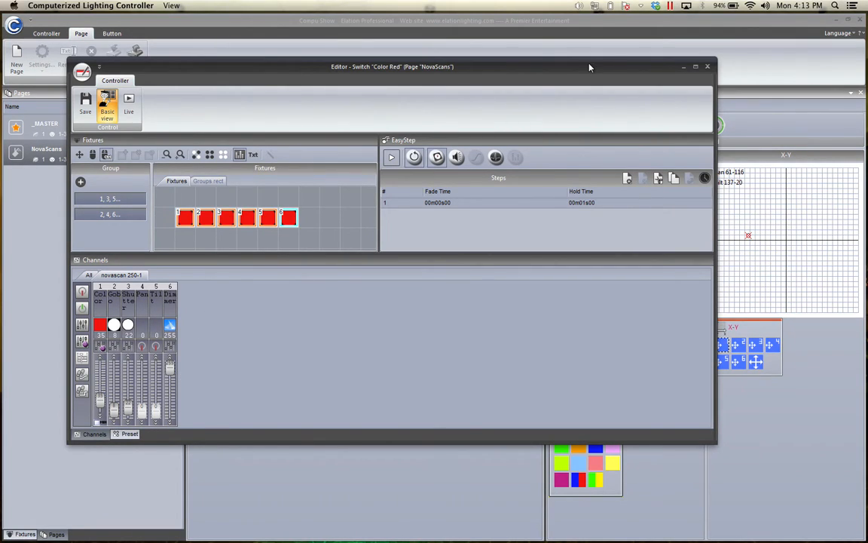
# - Close the switch editor, accepting its prompt, and activate the Color Red preset on the NovaScans page
pyautogui.click(708, 67)
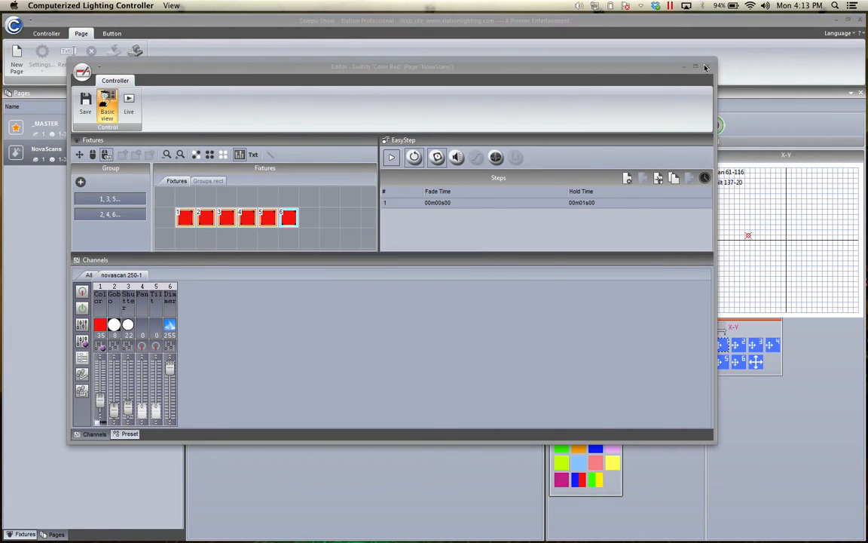
pyautogui.press('Return')
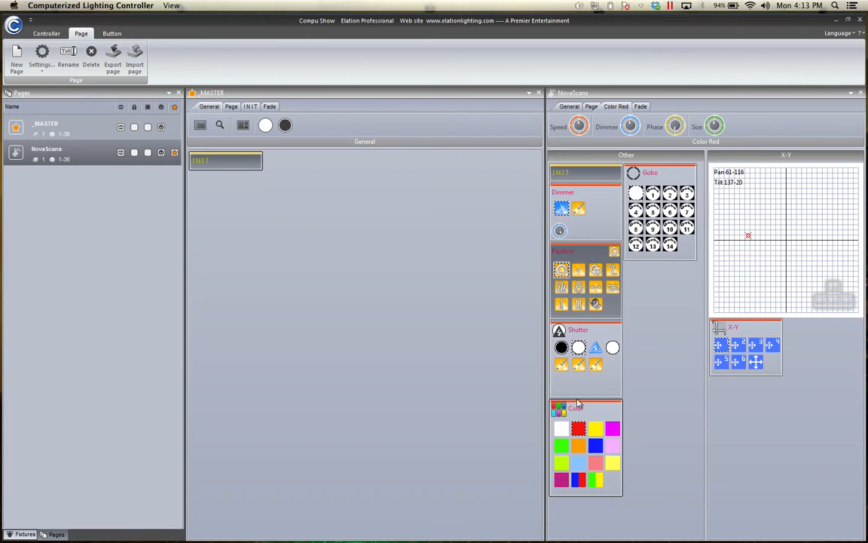
pyautogui.click(578, 429)
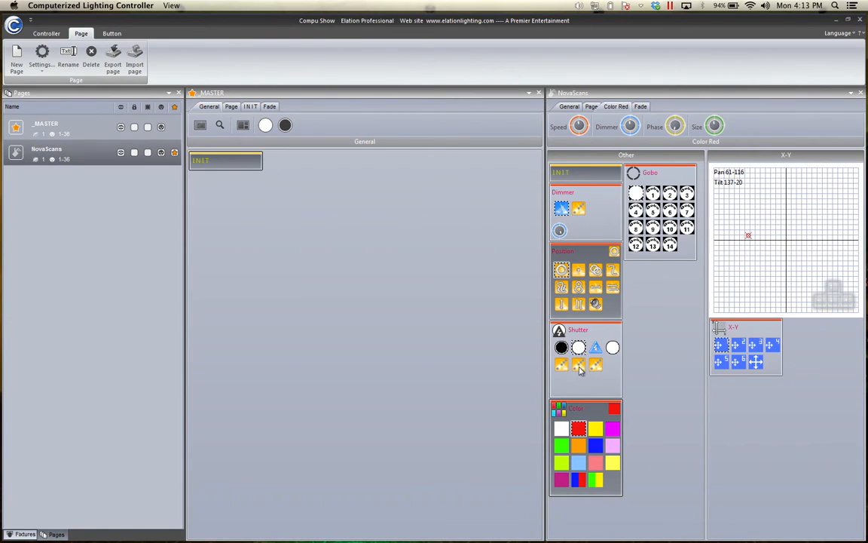
# - Start a new page and browse the American DJ profiles in the ScanLibrary down to the mega fixtures
pyautogui.click(380, 255)
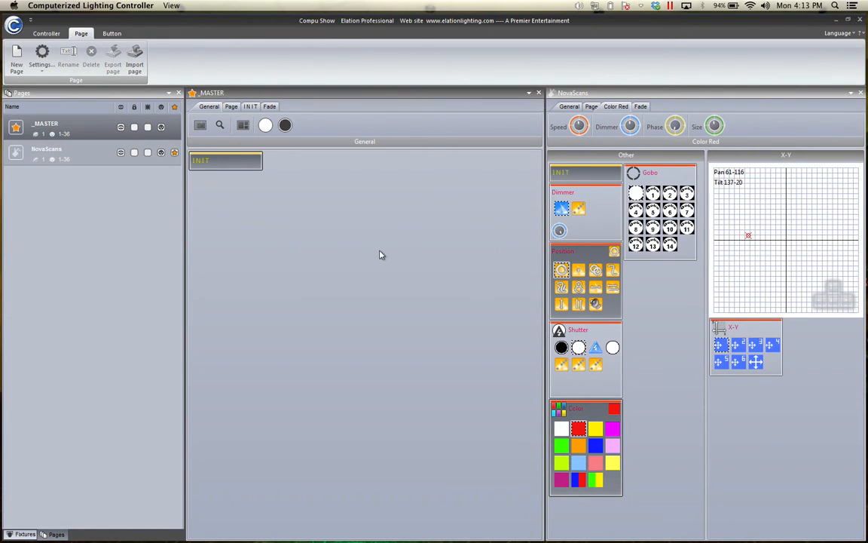
pyautogui.click(16, 53)
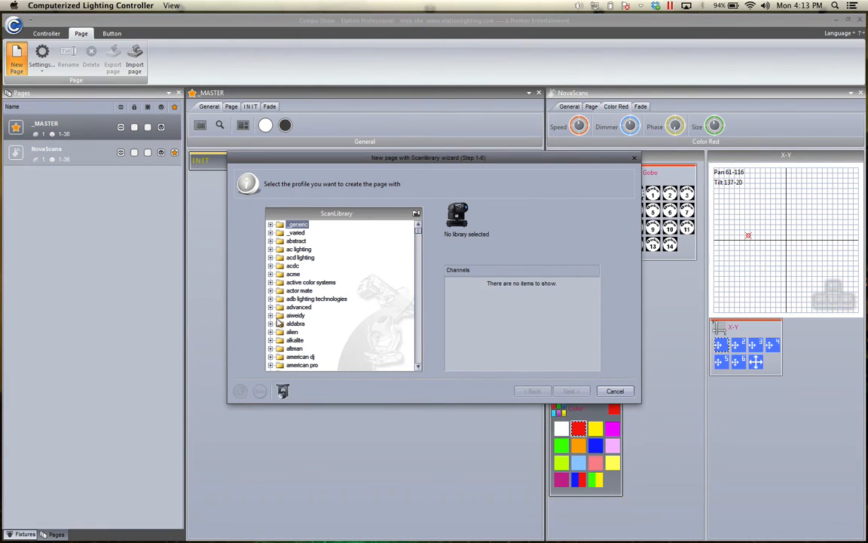
pyautogui.click(271, 357)
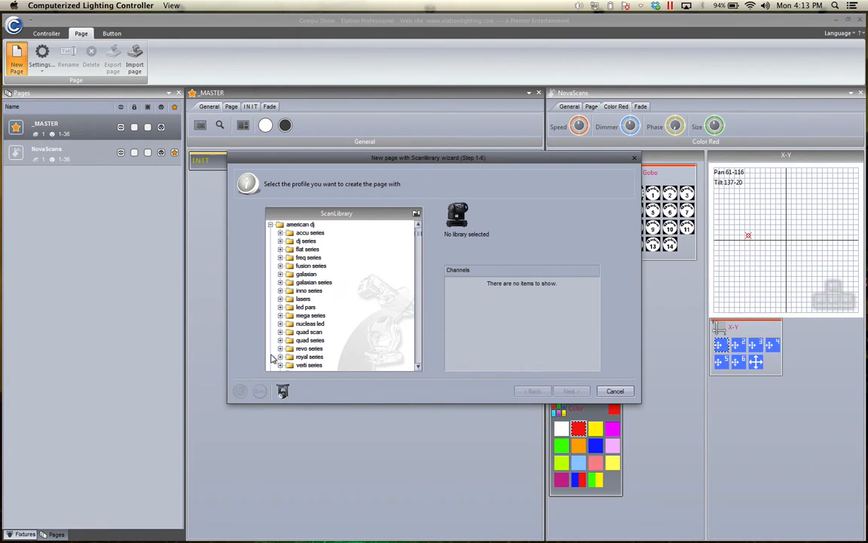
pyautogui.scroll(-1, 273, 359)
pyautogui.scroll(-1, 273, 359)
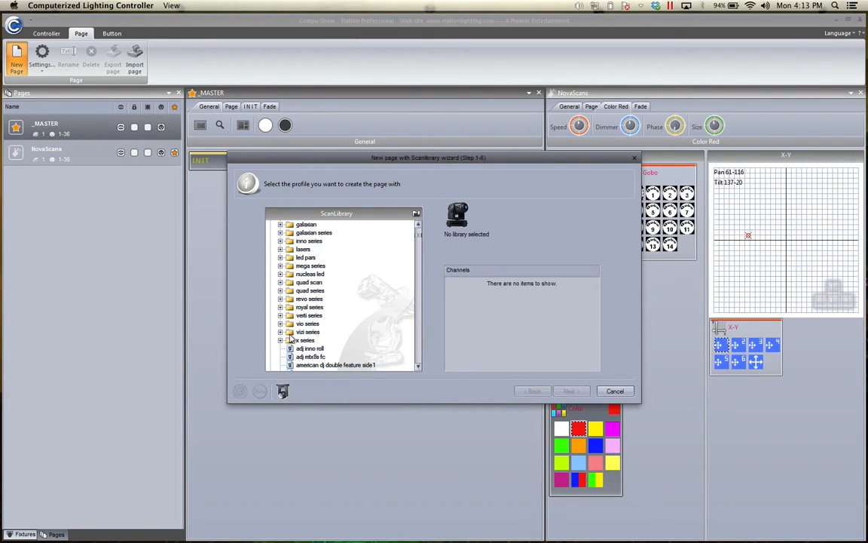
pyautogui.scroll(-5, 291, 337)
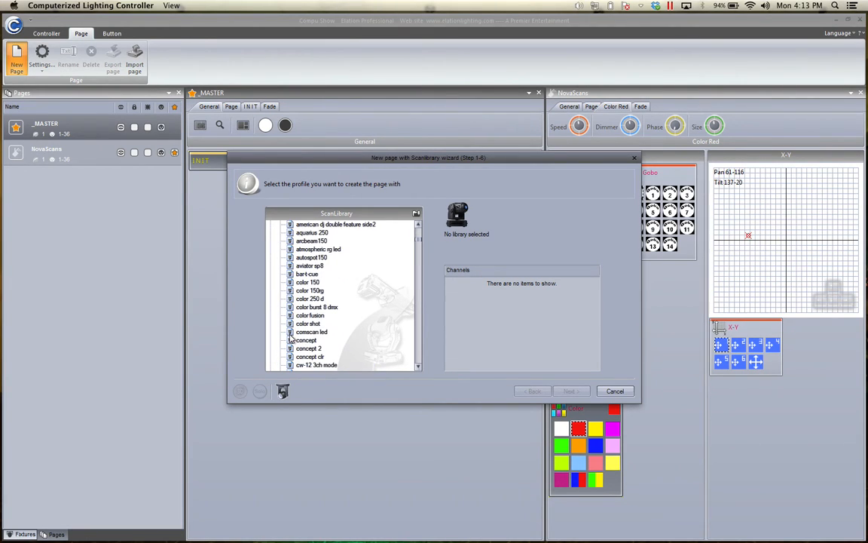
pyautogui.scroll(5, 291, 337)
pyautogui.scroll(3, 292, 338)
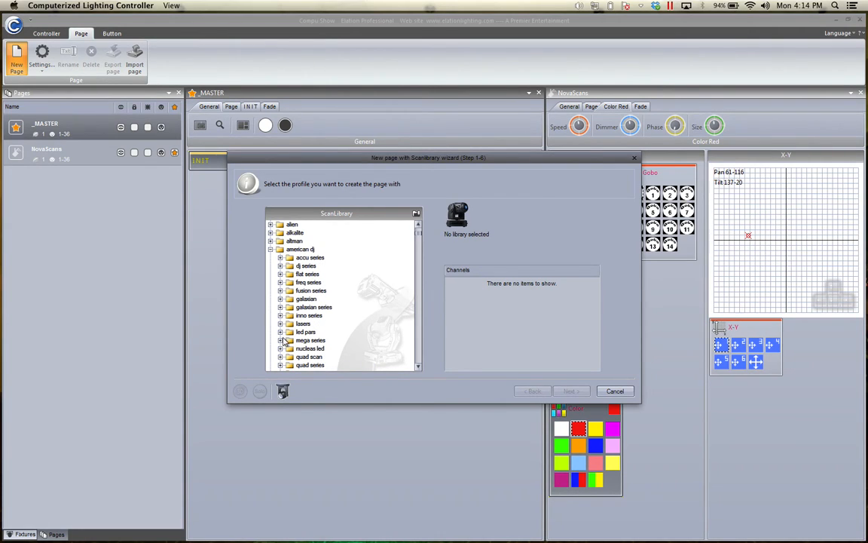
pyautogui.scroll(-2, 287, 340)
pyautogui.scroll(-15, 285, 341)
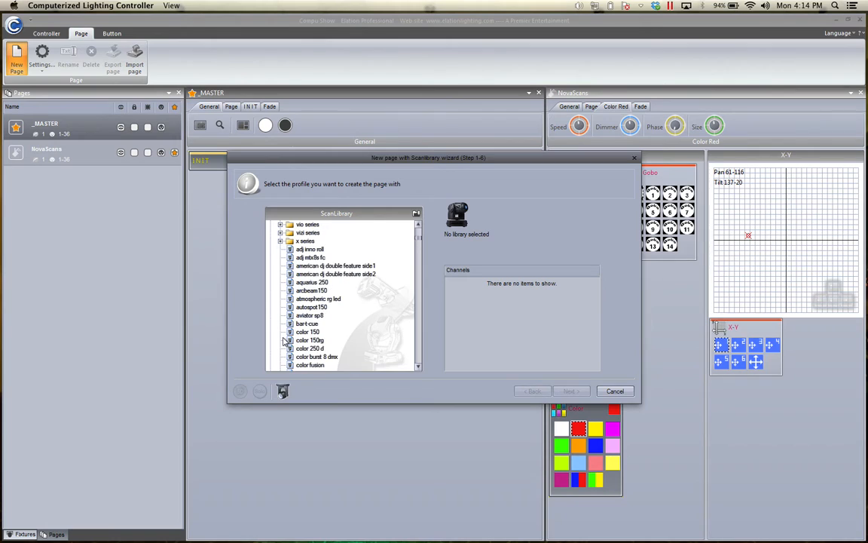
pyautogui.scroll(-15, 285, 340)
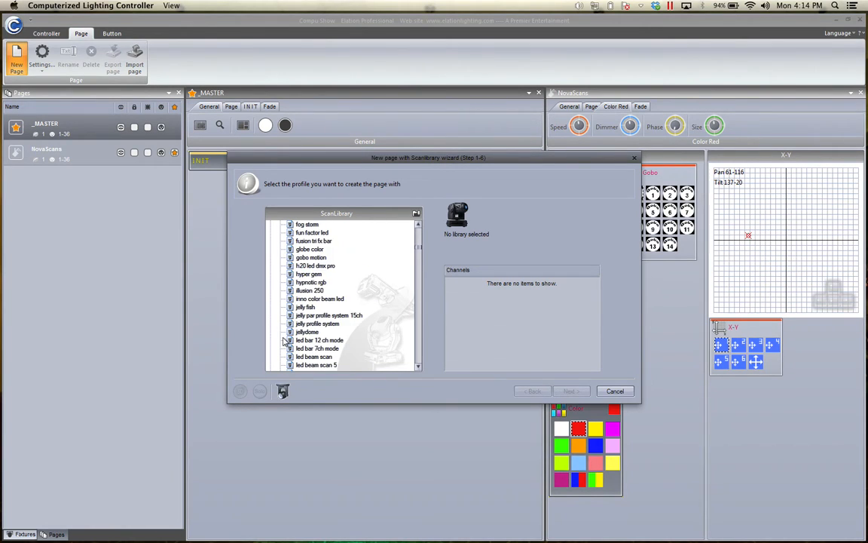
pyautogui.scroll(-3, 285, 341)
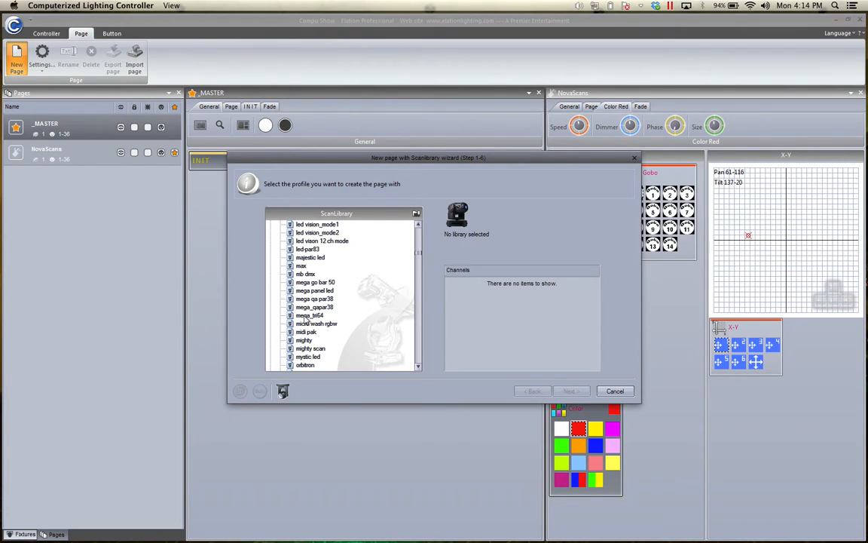
# - Compare the channel modes of the mega_tri64 profile, choose Mode 4 and continue to the DMX patch
pyautogui.doubleClick(315, 315)
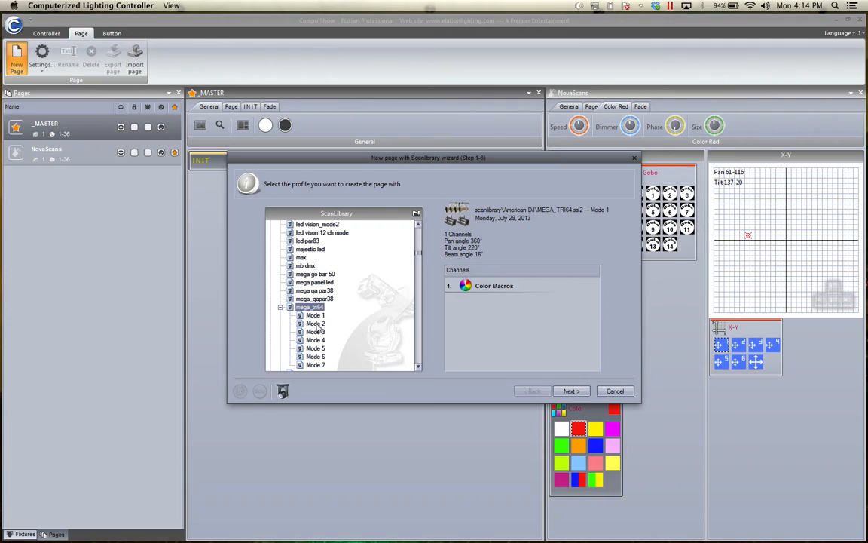
pyautogui.click(315, 323)
pyautogui.click(315, 332)
pyautogui.click(315, 340)
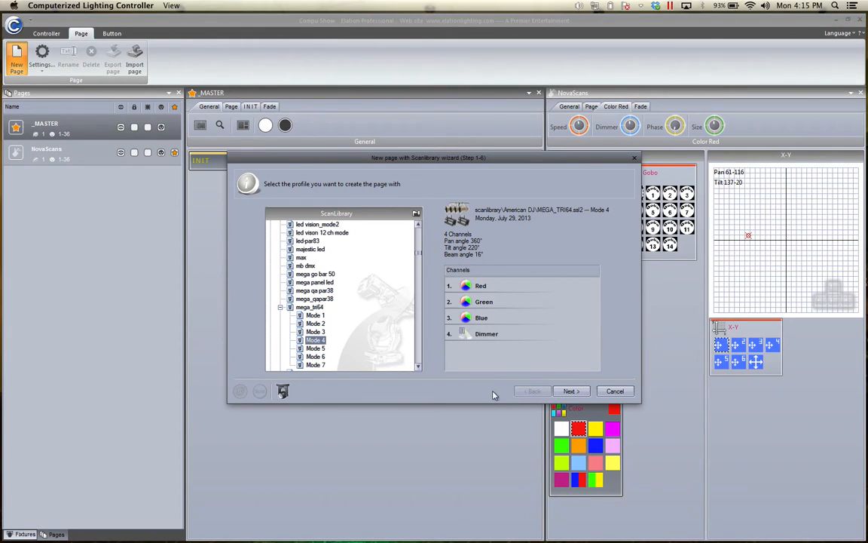
pyautogui.click(571, 391)
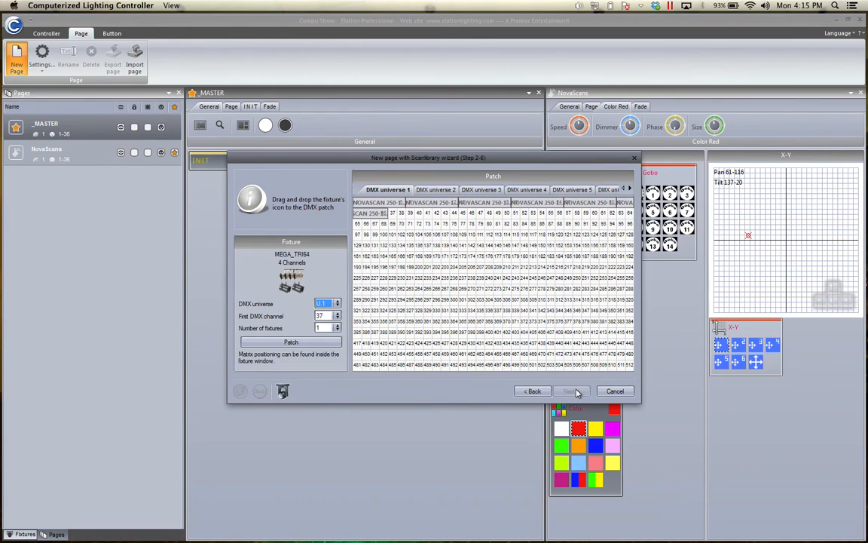
# - Patch six MEGA_TRI64 fixtures in DMX universe 1 starting at channel 37
pyautogui.click(336, 329)
pyautogui.click(325, 372)
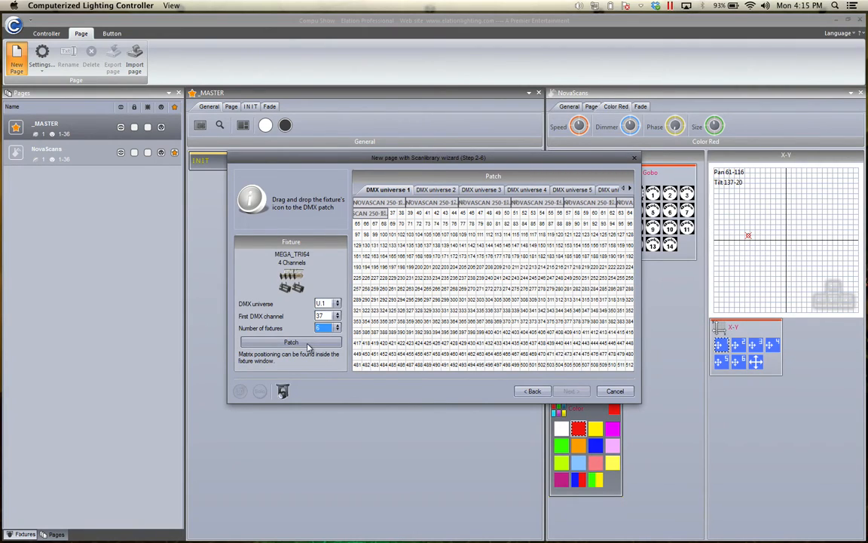
pyautogui.click(308, 344)
# - Keep the remaining wizard settings at their defaults and finish creating the MEGA_TRI64 page
pyautogui.click(567, 391)
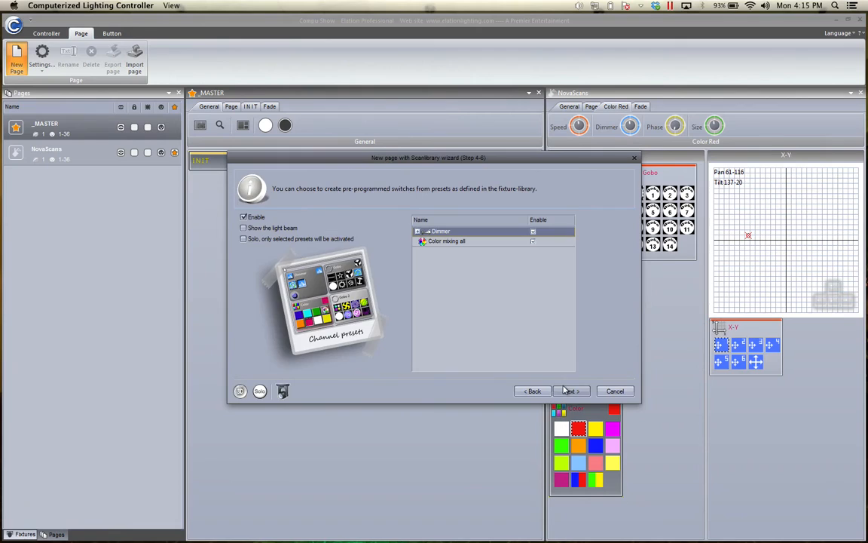
pyautogui.click(567, 391)
pyautogui.click(567, 391)
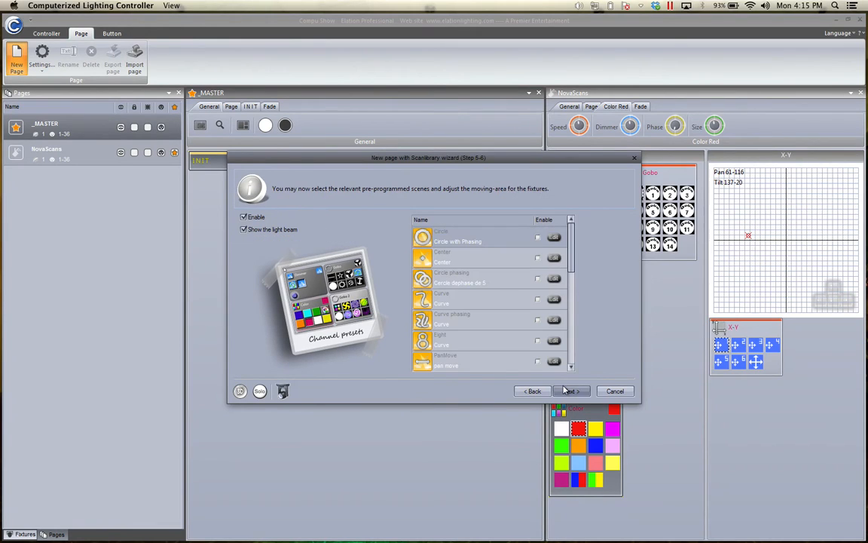
pyautogui.click(567, 390)
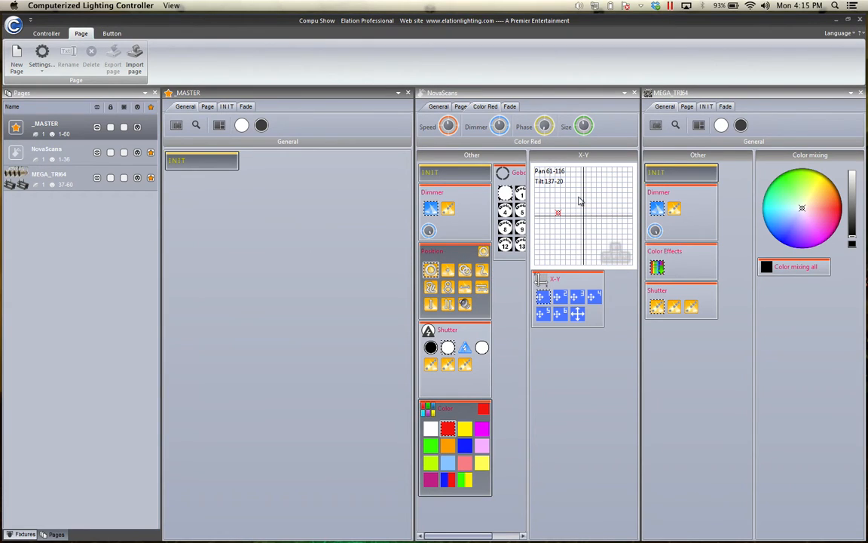
# - Rename the MEGA_TRI64 page as TriPars
pyautogui.click(62, 174)
pyautogui.rightClick(66, 178)
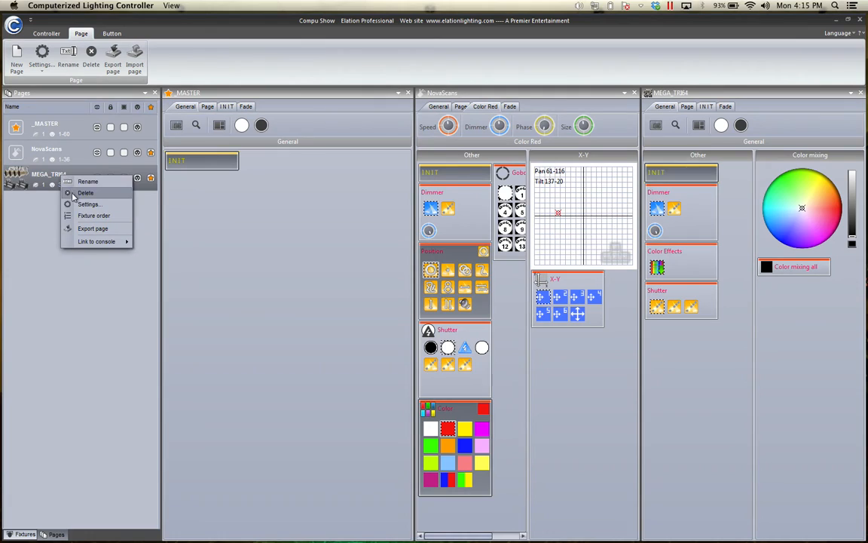
pyautogui.click(83, 181)
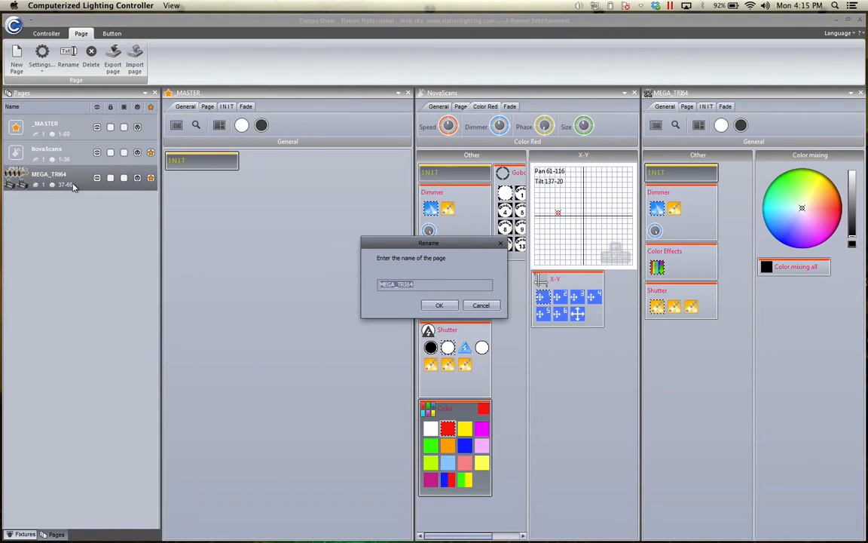
pyautogui.write('TriPars')
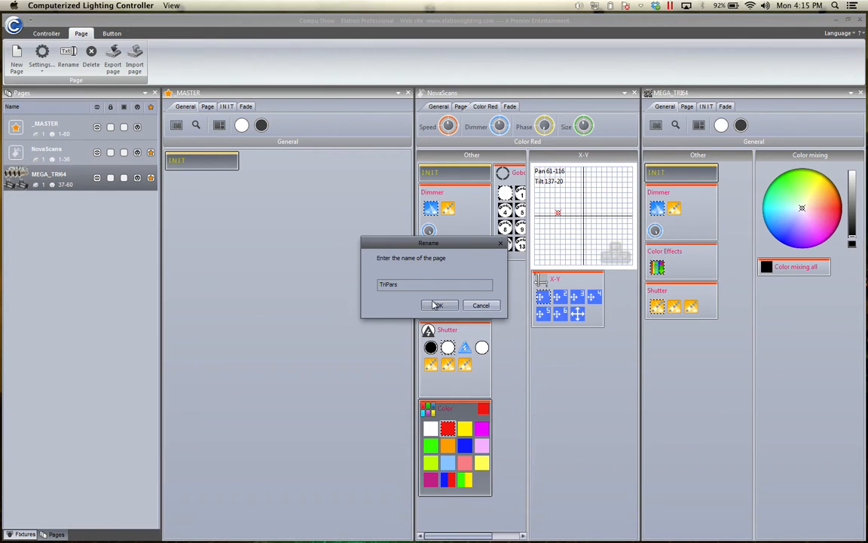
pyautogui.click(440, 305)
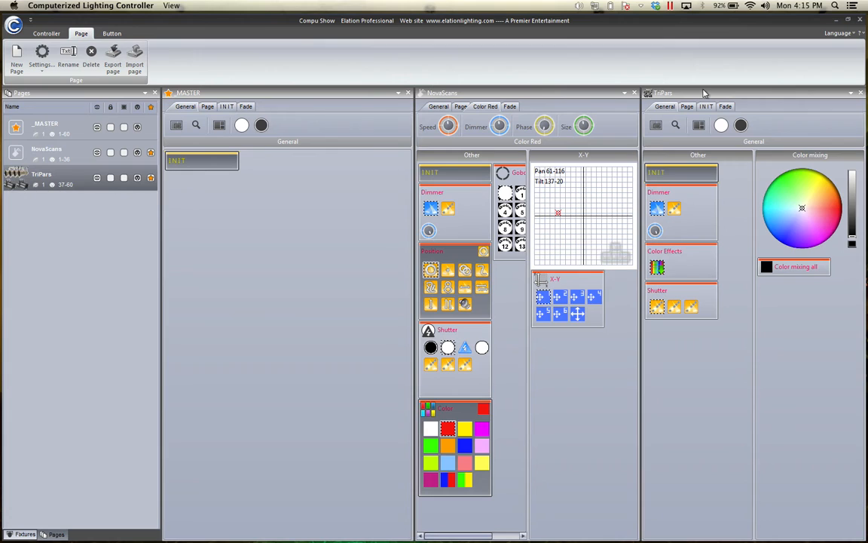
# - Try docking the TriPars page below NovaScans, and place it between the MASTER and NovaScans pages instead
pyautogui.moveTo(703, 96)
pyautogui.mouseDown()
pyautogui.moveTo(616, 87)
pyautogui.moveTo(648, 198)
pyautogui.moveTo(637, 301)
pyautogui.moveTo(34, 312)
pyautogui.moveTo(116, 304)
pyautogui.moveTo(182, 237)
pyautogui.moveTo(365, 163)
pyautogui.moveTo(454, 98)
pyautogui.moveTo(475, 468)
pyautogui.moveTo(452, 463)
pyautogui.moveTo(499, 438)
pyautogui.moveTo(561, 318)
pyautogui.moveTo(527, 314)
pyautogui.moveTo(524, 331)
pyautogui.mouseUp()
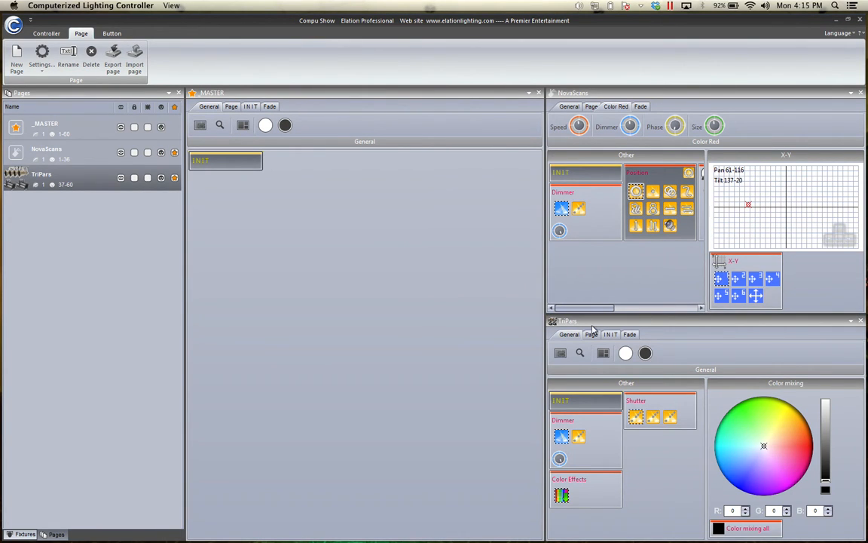
pyautogui.moveTo(571, 326); pyautogui.dragTo(384, 316)
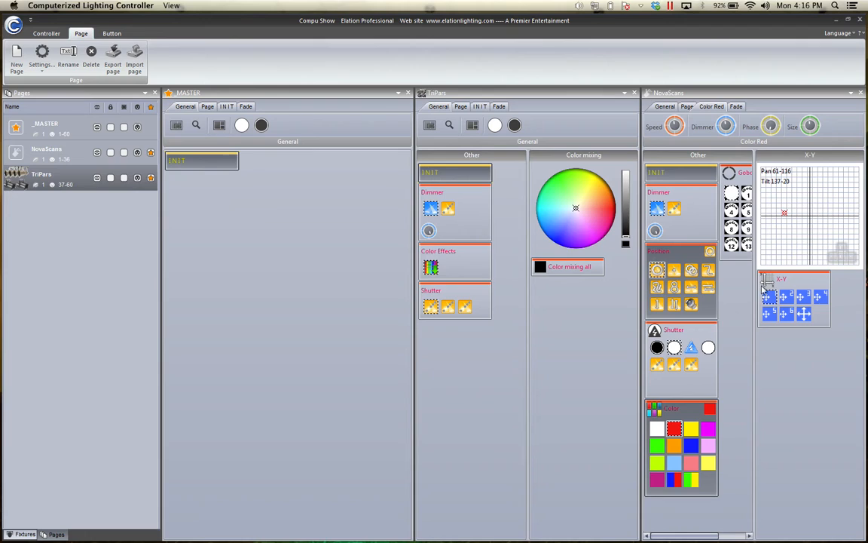
# - Set Color mixing all on the TriPars page to a bright blue and select the Color Effects Rainbow preset
pyautogui.click(550, 268)
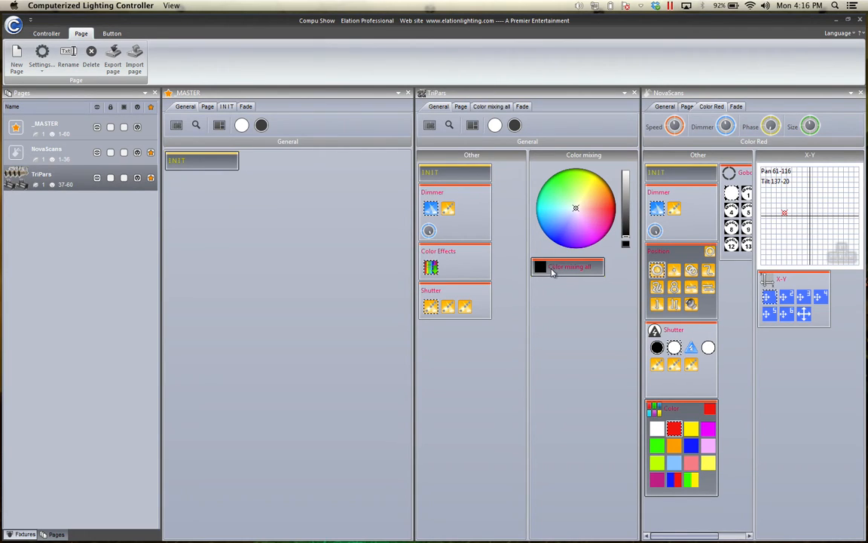
pyautogui.click(566, 192)
pyautogui.moveTo(627, 237); pyautogui.dragTo(637, 176)
pyautogui.moveTo(564, 191)
pyautogui.mouseDown()
pyautogui.moveTo(616, 222)
pyautogui.moveTo(549, 188)
pyautogui.moveTo(549, 224)
pyautogui.moveTo(591, 229)
pyautogui.moveTo(537, 170)
pyautogui.moveTo(557, 227)
pyautogui.mouseUp()
pyautogui.click(430, 267)
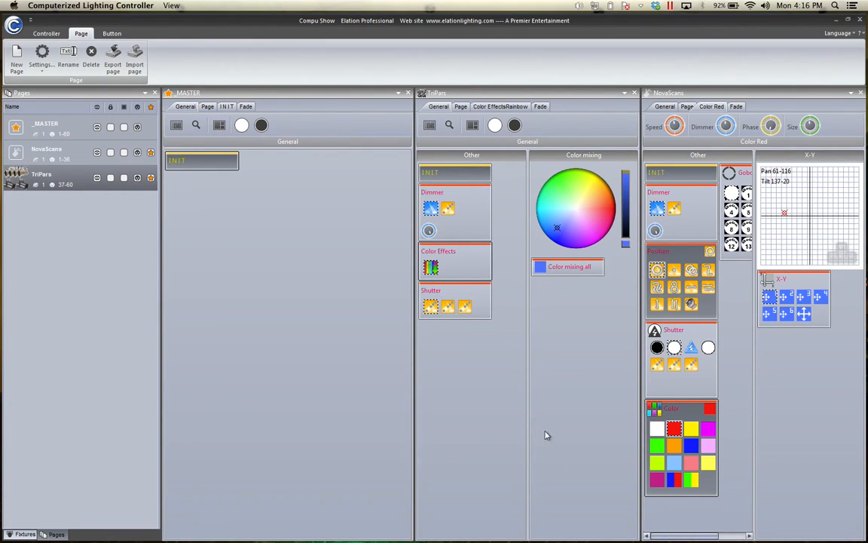
# - Start a new page and choose the accu ufo pro profile from the accu series of american dj
pyautogui.click(16, 57)
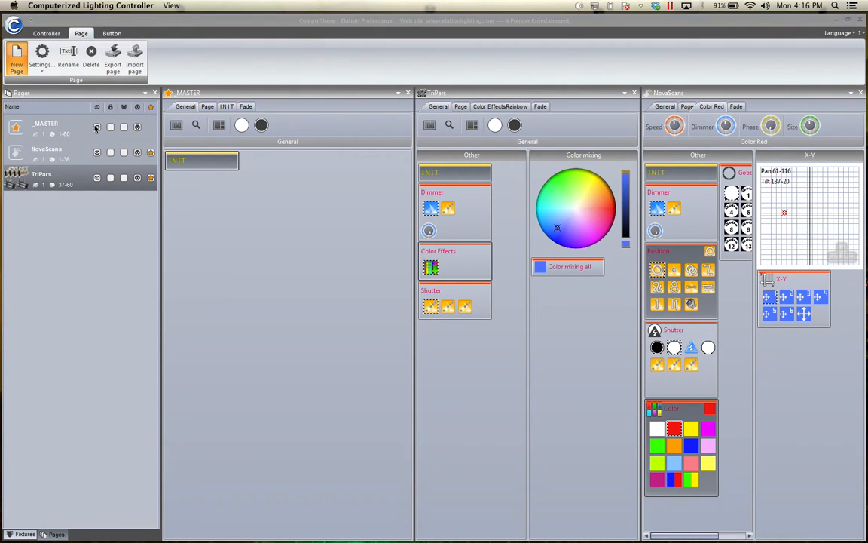
pyautogui.scroll(-2, 278, 302)
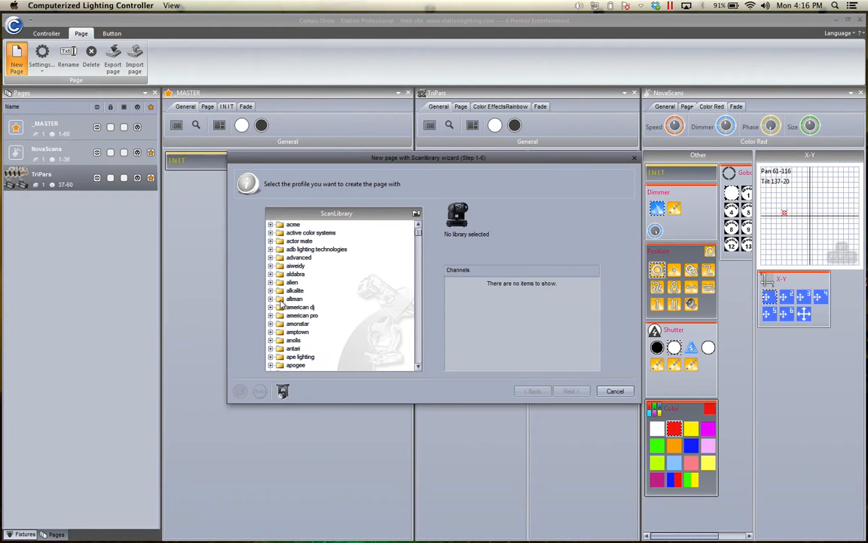
pyautogui.click(270, 307)
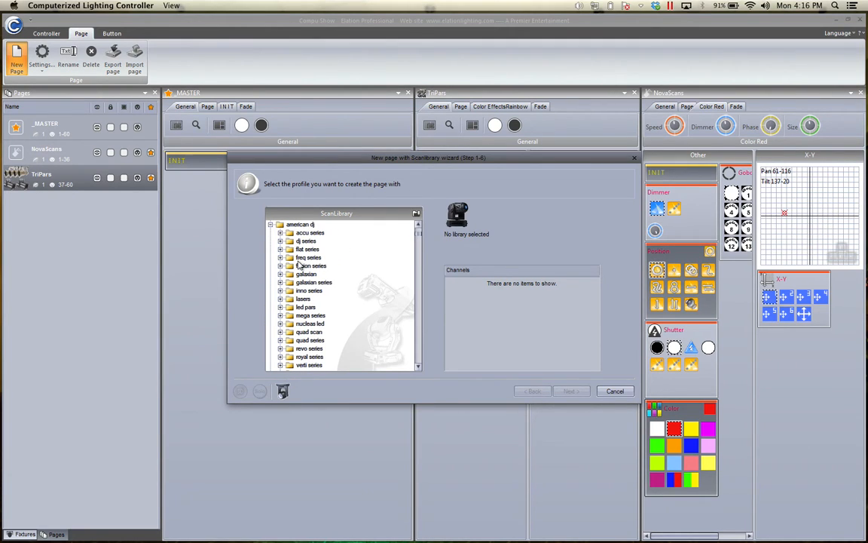
pyautogui.click(280, 232)
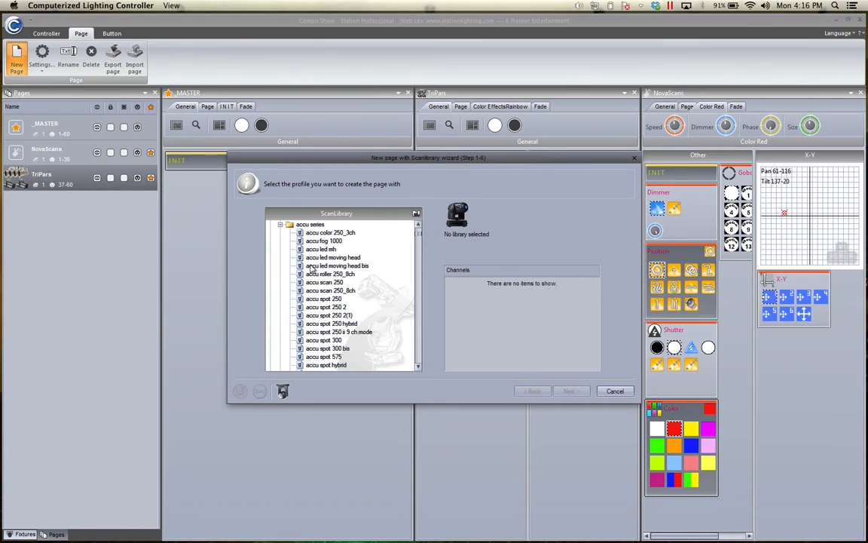
pyautogui.scroll(-3, 311, 270)
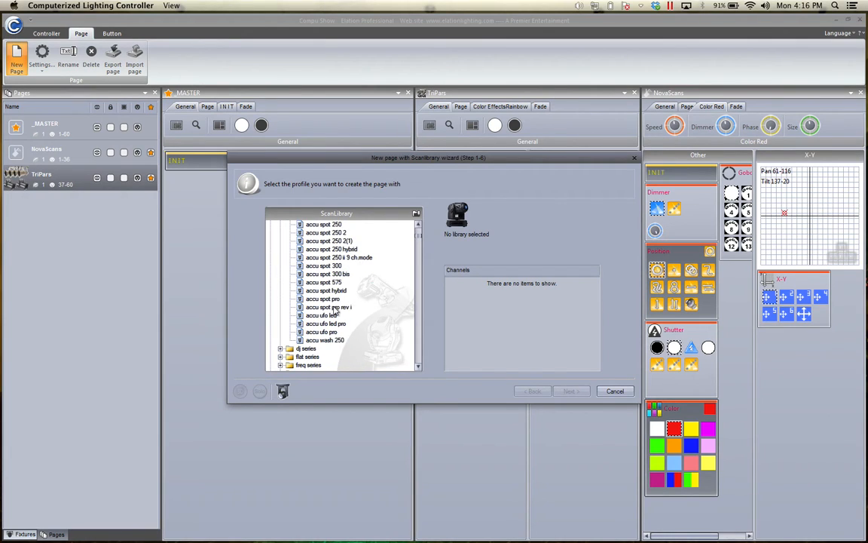
pyautogui.doubleClick(333, 332)
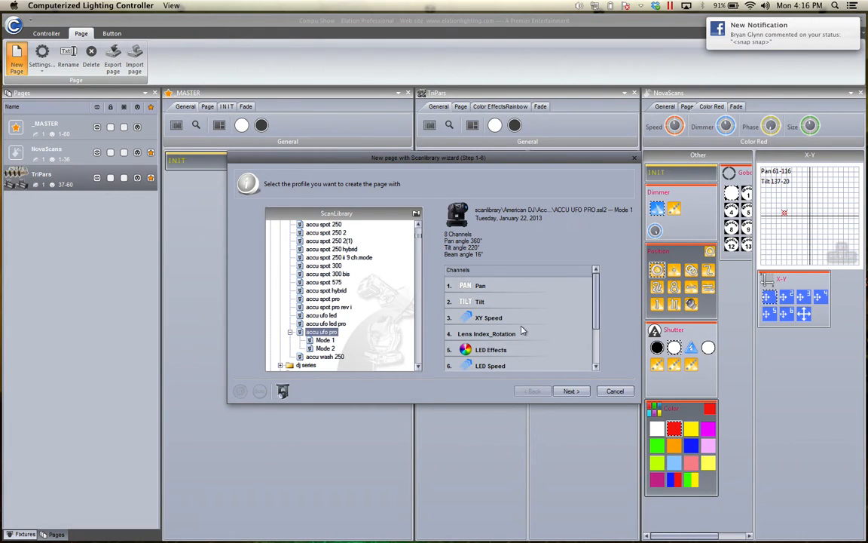
# - Compare the channel lists of the accu ufo pro's Mode 1 and Mode 2, and select Mode 1
pyautogui.scroll(-15, 522, 326)
pyautogui.scroll(20, 522, 326)
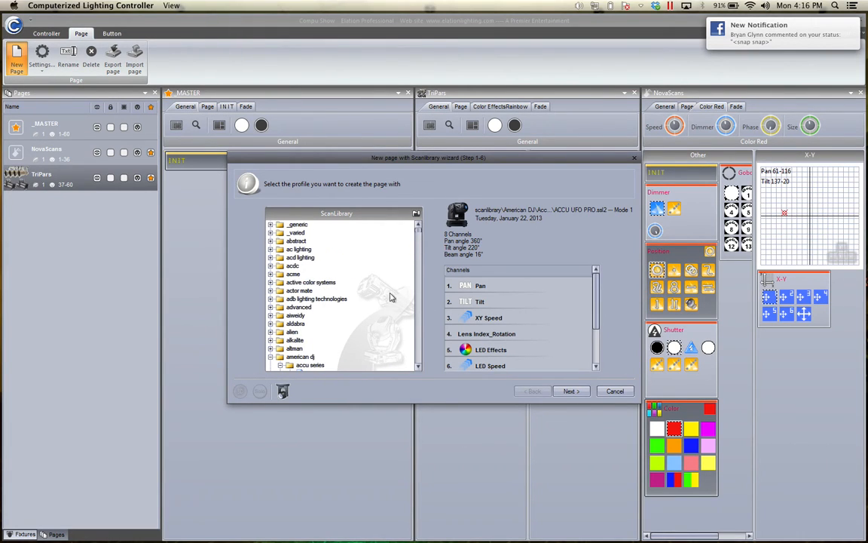
pyautogui.scroll(-15, 390, 296)
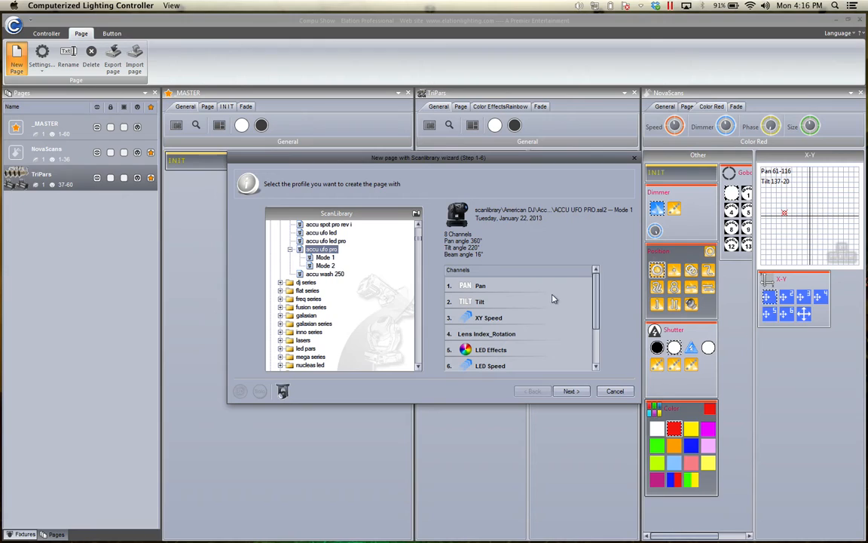
pyautogui.scroll(-2, 599, 309)
pyautogui.scroll(2, 600, 294)
pyautogui.click(324, 259)
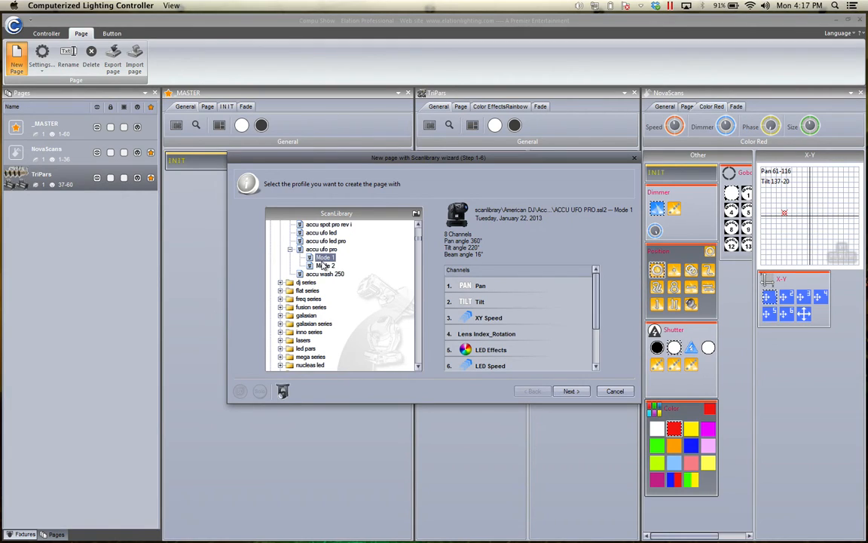
pyautogui.click(323, 266)
pyautogui.click(322, 260)
pyautogui.moveTo(594, 319); pyautogui.dragTo(594, 352)
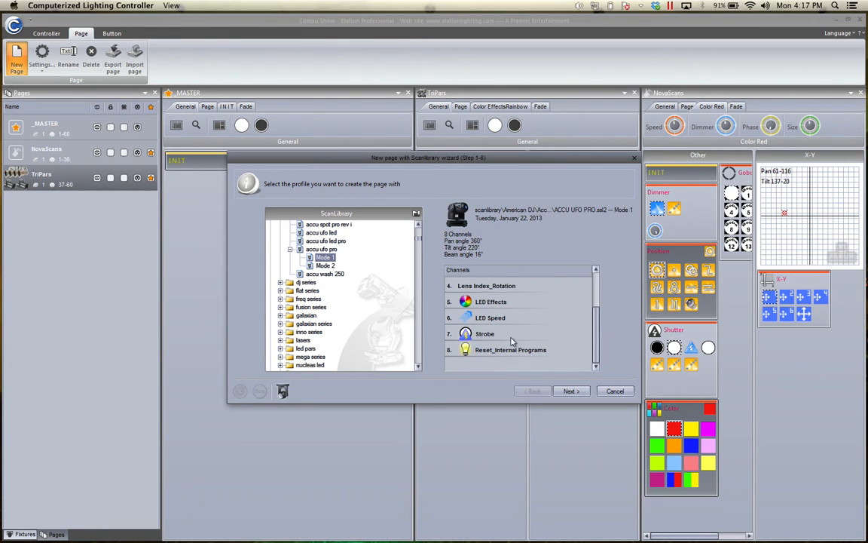
pyautogui.click(325, 265)
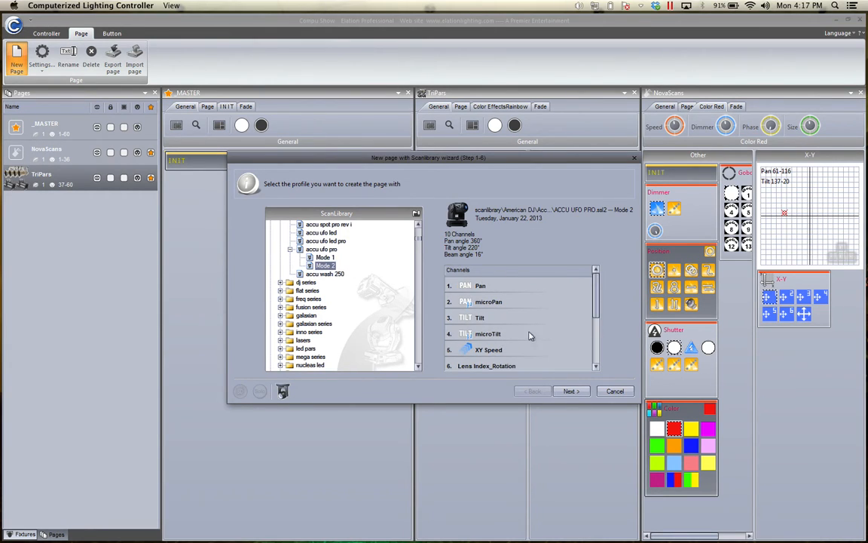
pyautogui.moveTo(601, 354); pyautogui.dragTo(598, 297)
pyautogui.click(324, 258)
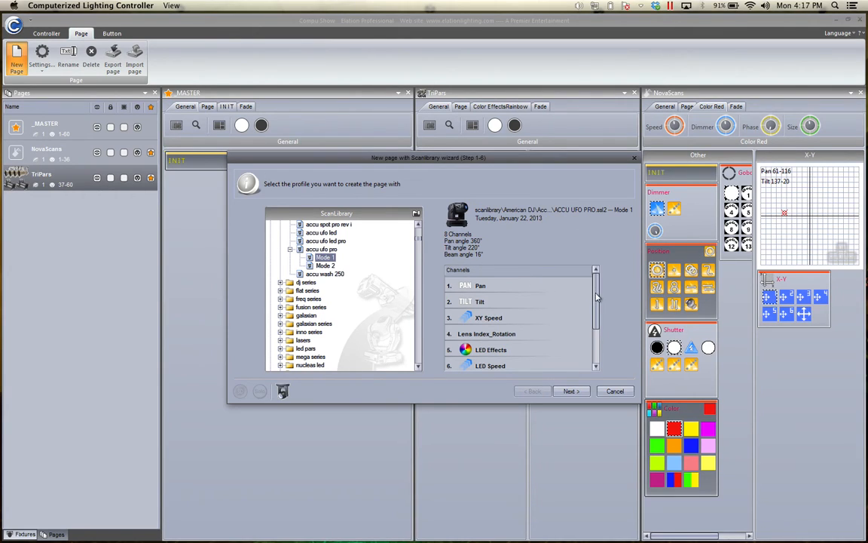
pyautogui.click(594, 346)
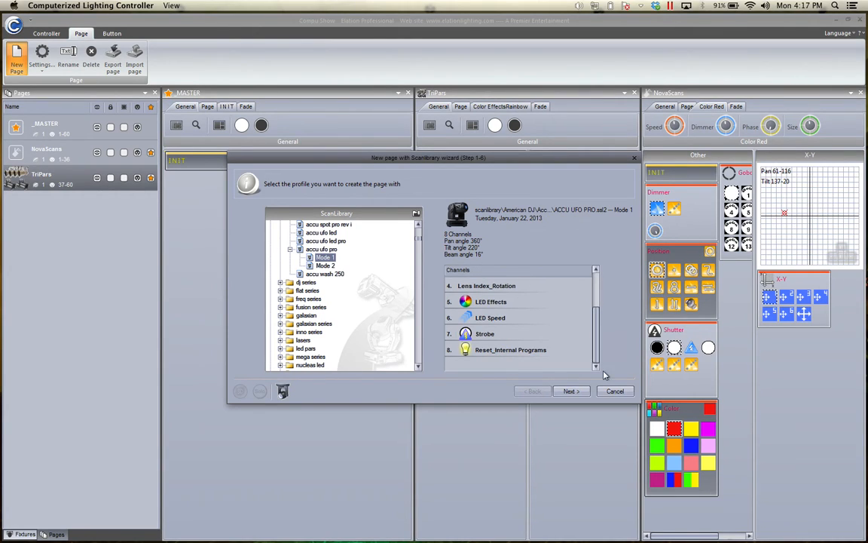
# - Patch one ACCU UFO PRO at channel 61 of DMX universe 1 and keep the following wizard settings at their defaults
pyautogui.click(577, 393)
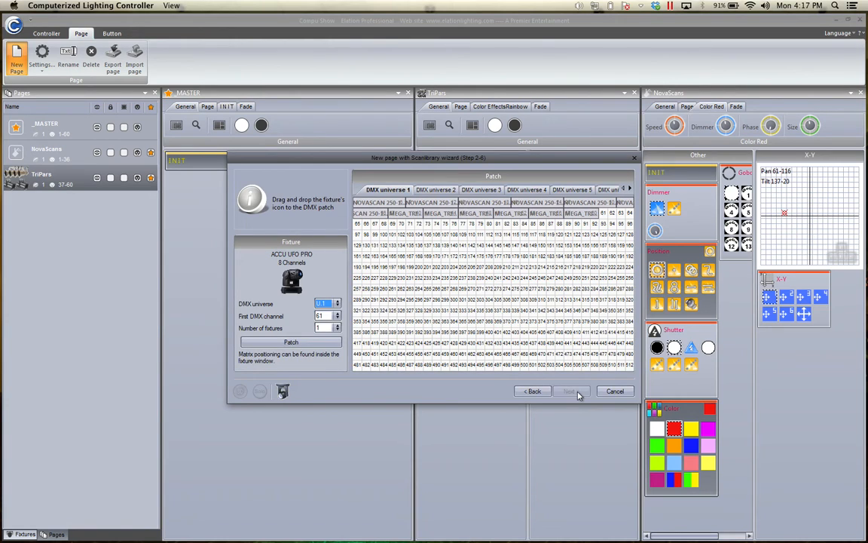
pyautogui.click(321, 346)
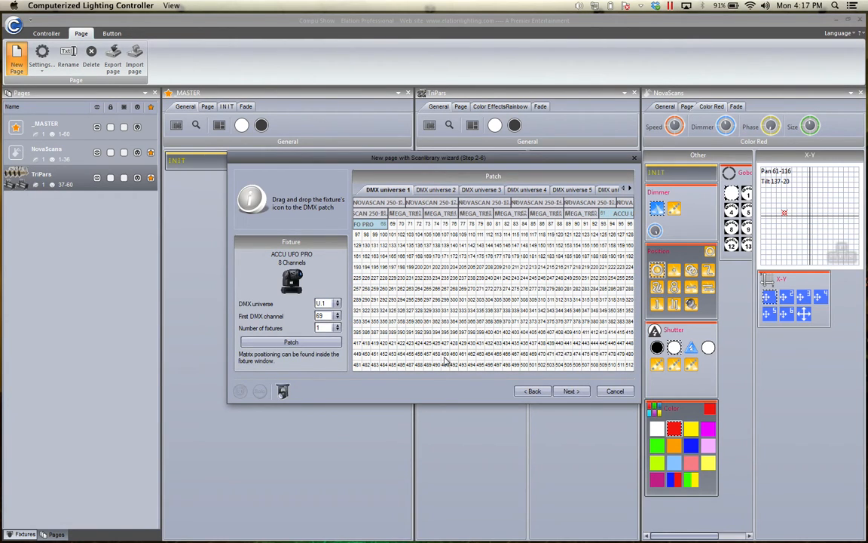
pyautogui.click(572, 391)
pyautogui.click(571, 391)
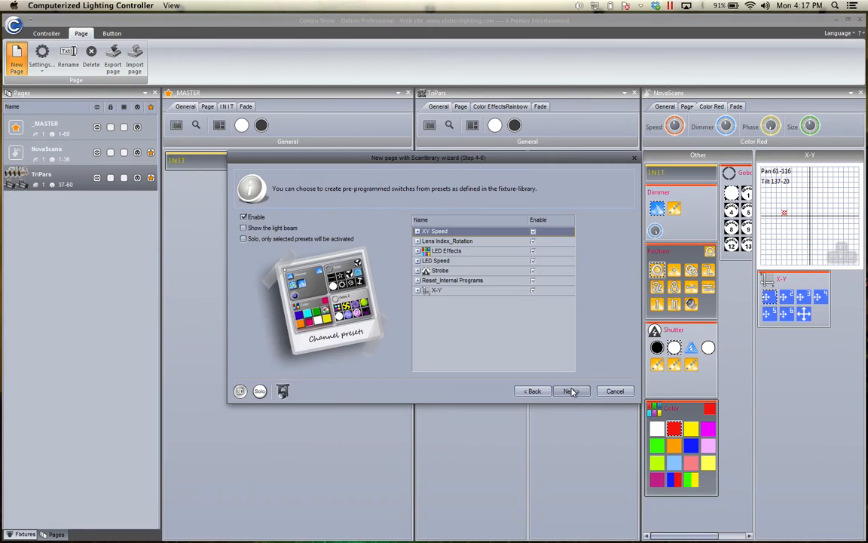
pyautogui.click(571, 392)
pyautogui.click(572, 391)
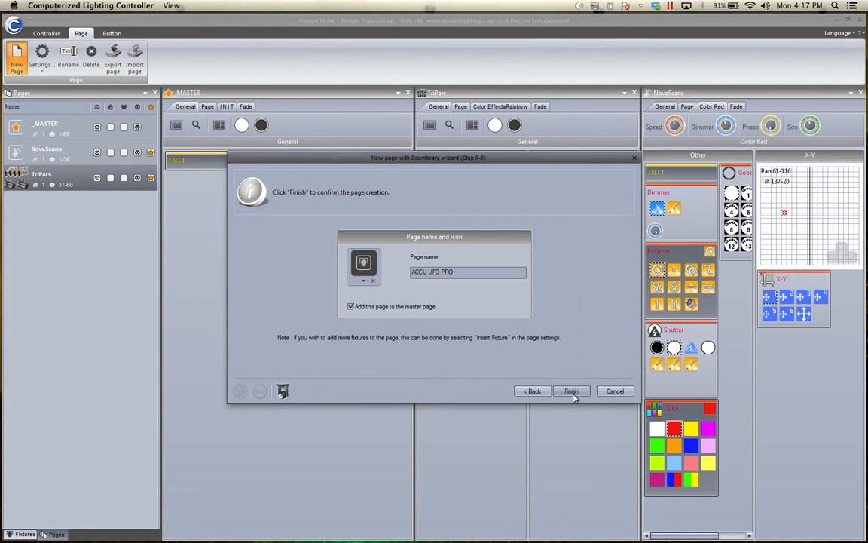
# - Name the new page UFO PRO and finish creating it
pyautogui.moveTo(458, 272); pyautogui.dragTo(407, 265)
pyautogui.write('UF')
pyautogui.click(573, 391)
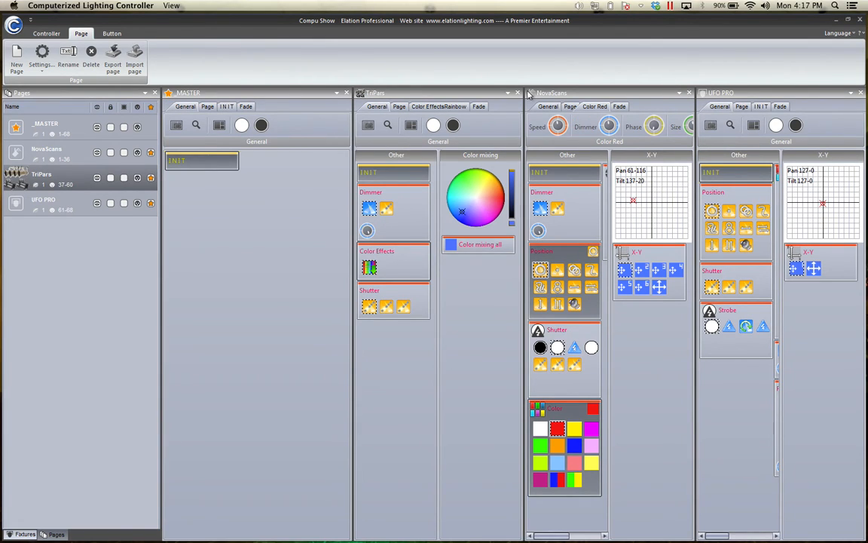
# - Dock the NovaScans page below TriPars, and dock the MASTER page together with the Pages list in a wider column
pyautogui.moveTo(530, 94); pyautogui.dragTo(444, 332)
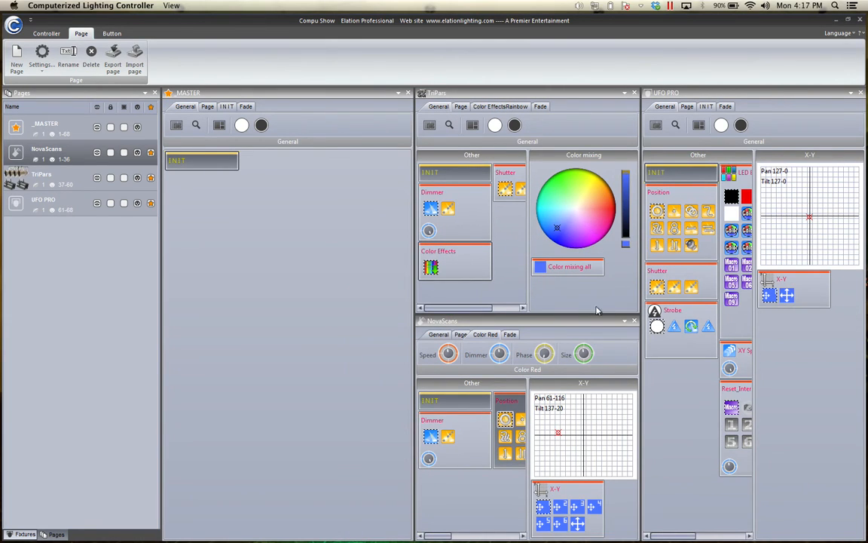
pyautogui.moveTo(216, 92); pyautogui.dragTo(80, 312)
pyautogui.moveTo(193, 299); pyautogui.dragTo(224, 303)
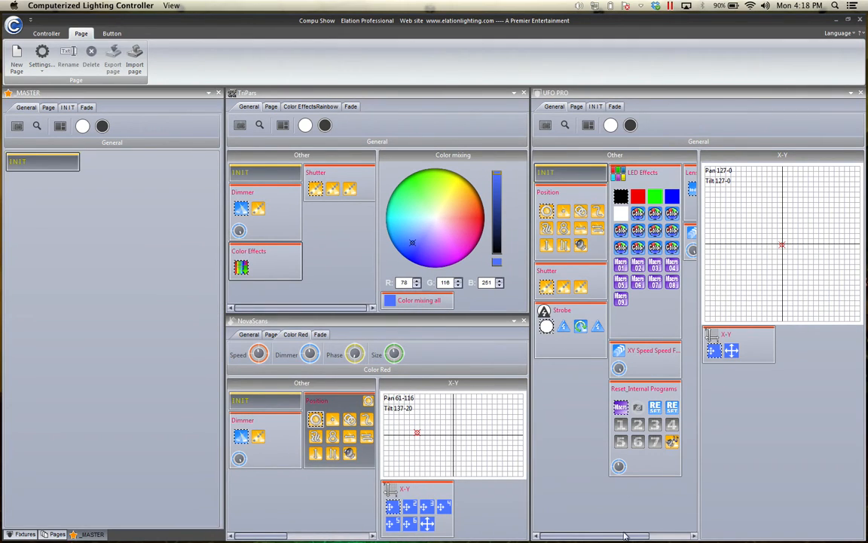
# - Move the UFO PRO page's X-Y position to Pan 154, Tilt 209
pyautogui.moveTo(633, 536); pyautogui.dragTo(639, 537)
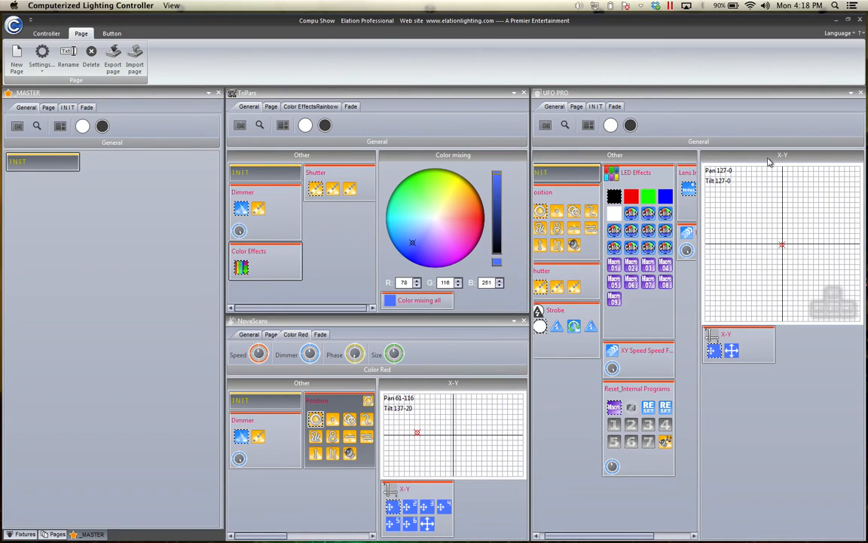
pyautogui.click(852, 93)
pyautogui.moveTo(800, 111)
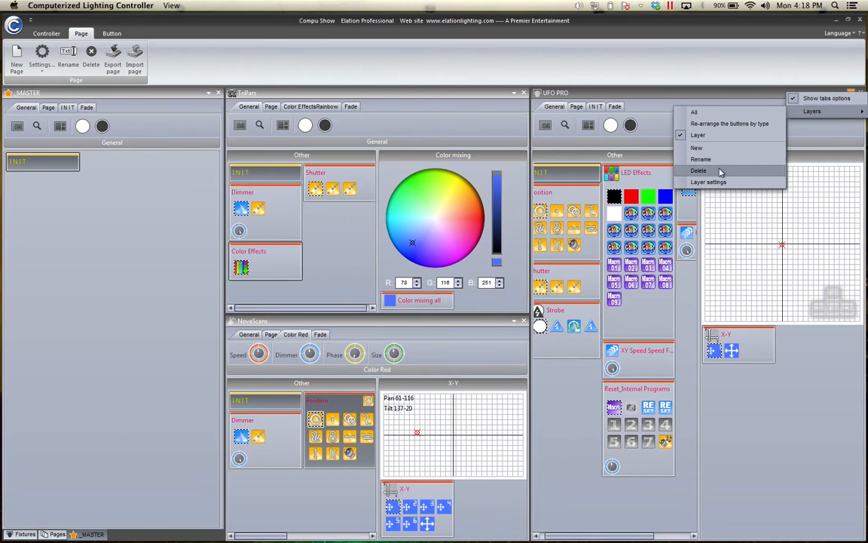
pyautogui.click(780, 239)
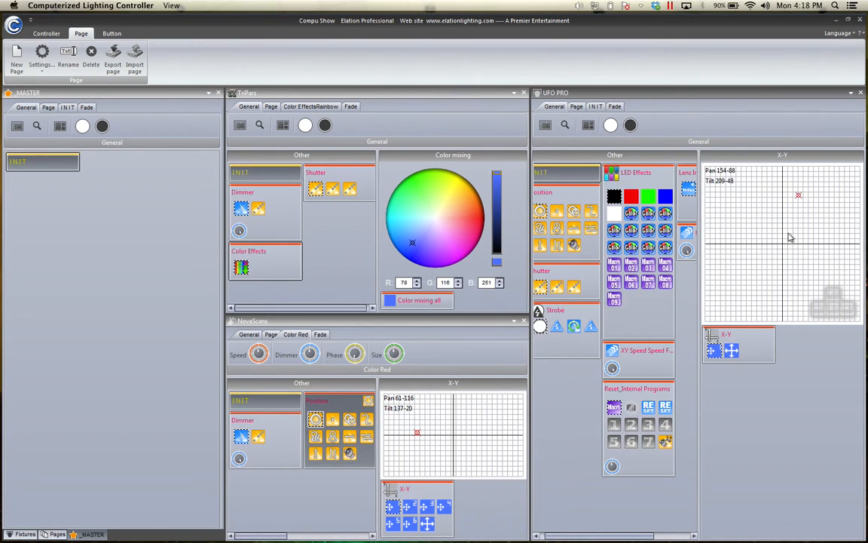
# - Delete the X-Y zone in the UFO PRO page's layer settings
pyautogui.click(852, 93)
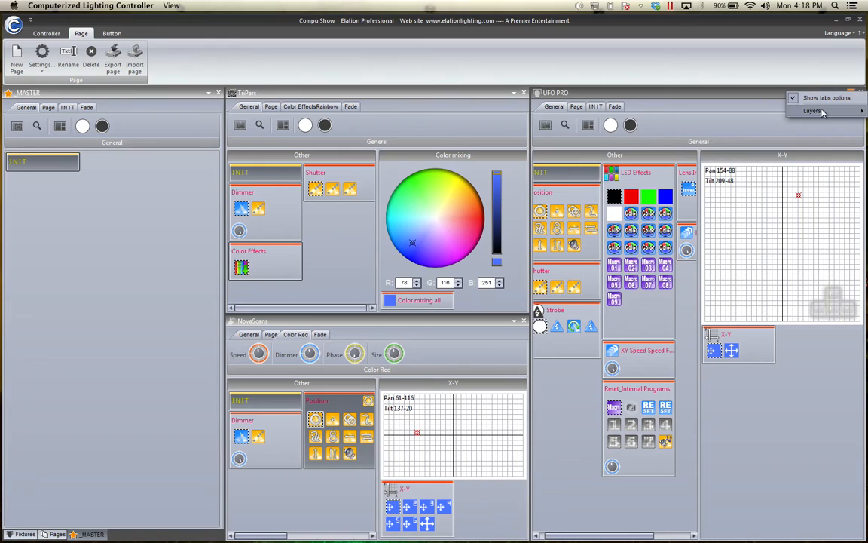
pyautogui.moveTo(822, 112)
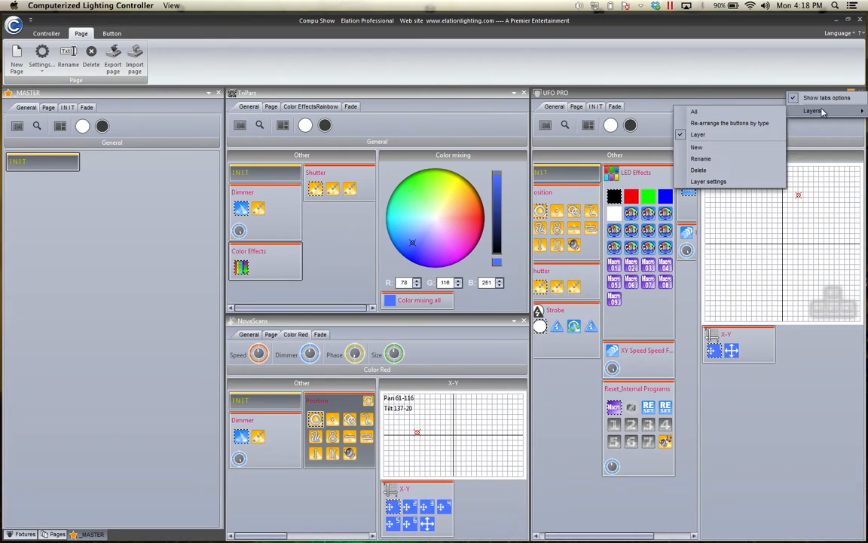
pyautogui.click(707, 181)
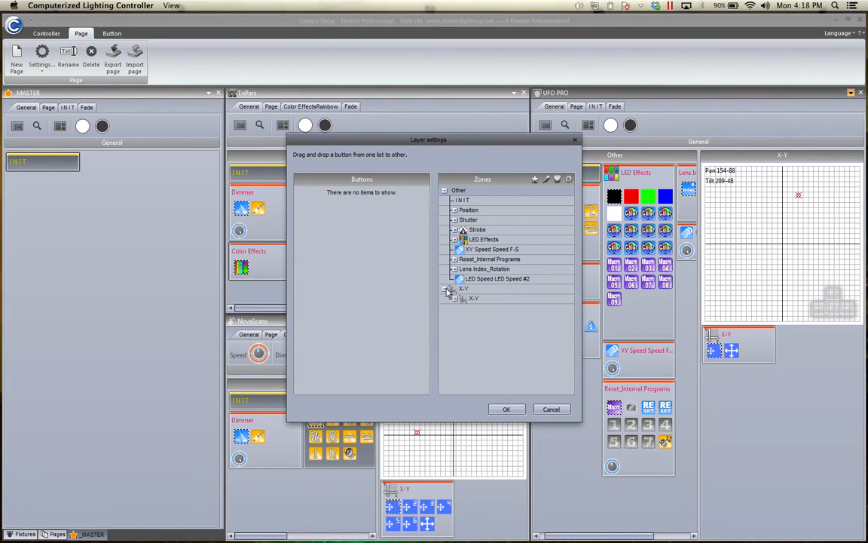
pyautogui.moveTo(444, 290); pyautogui.dragTo(333, 243)
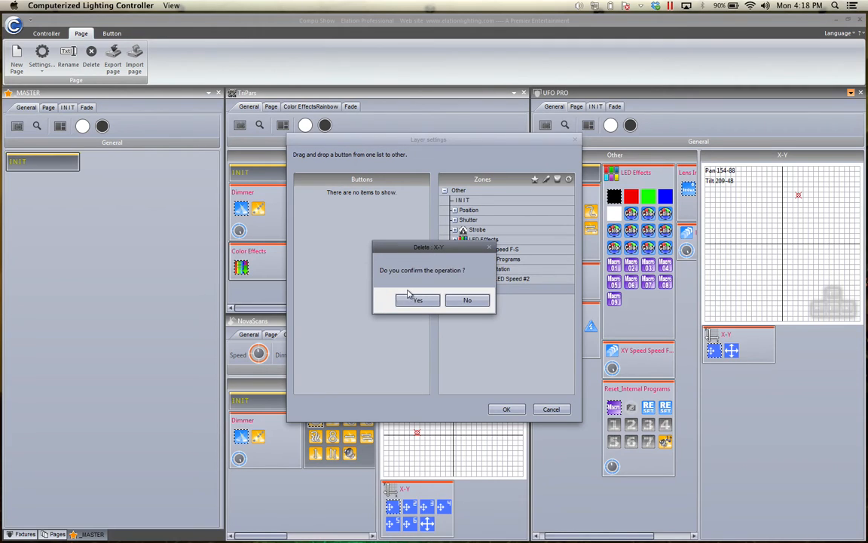
pyautogui.click(414, 300)
pyautogui.click(506, 408)
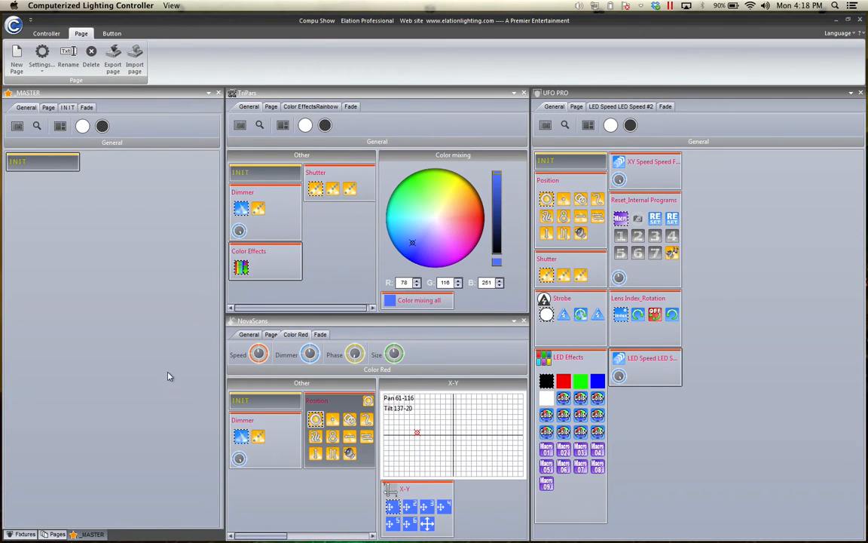
# - Bring up the Pages list, start a new page, and expand the martin folder in the ScanLibrary
pyautogui.click(53, 534)
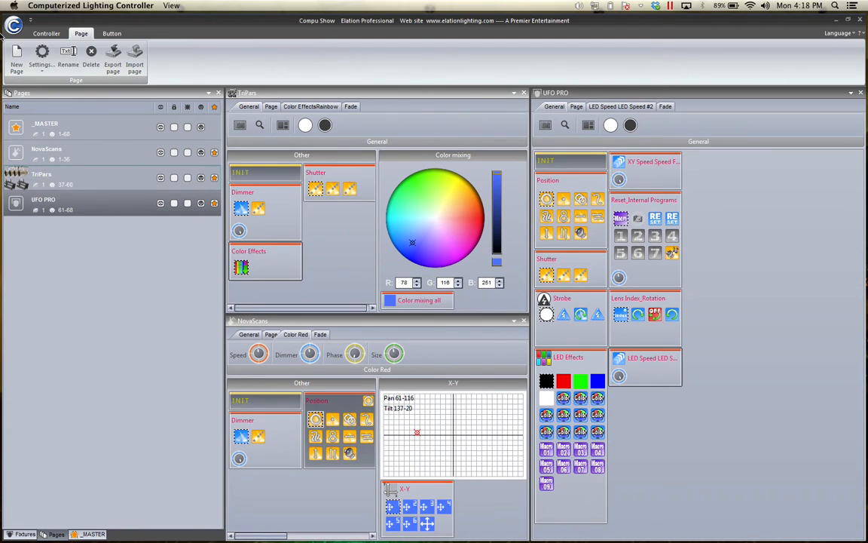
pyautogui.click(17, 57)
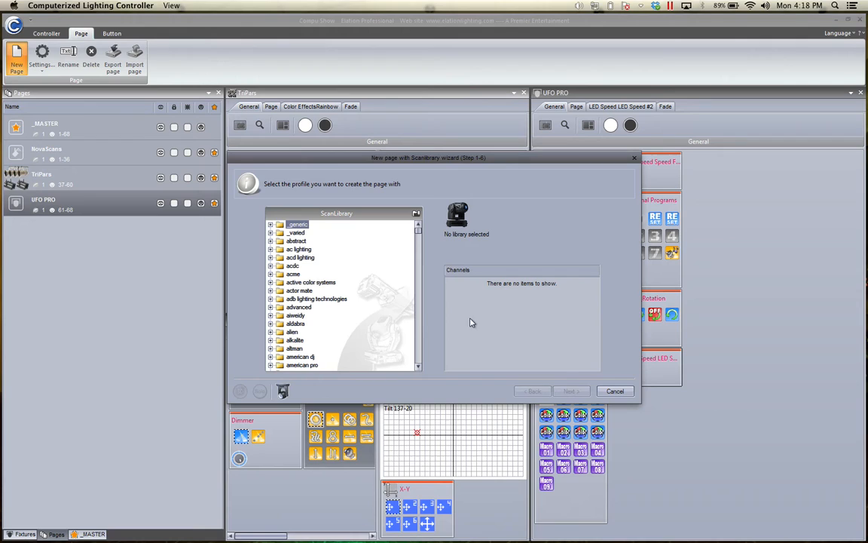
pyautogui.scroll(-2, 348, 291)
pyautogui.scroll(-15, 348, 291)
pyautogui.scroll(-10, 348, 291)
pyautogui.scroll(-10, 348, 291)
pyautogui.scroll(-10, 347, 291)
pyautogui.scroll(-10, 348, 291)
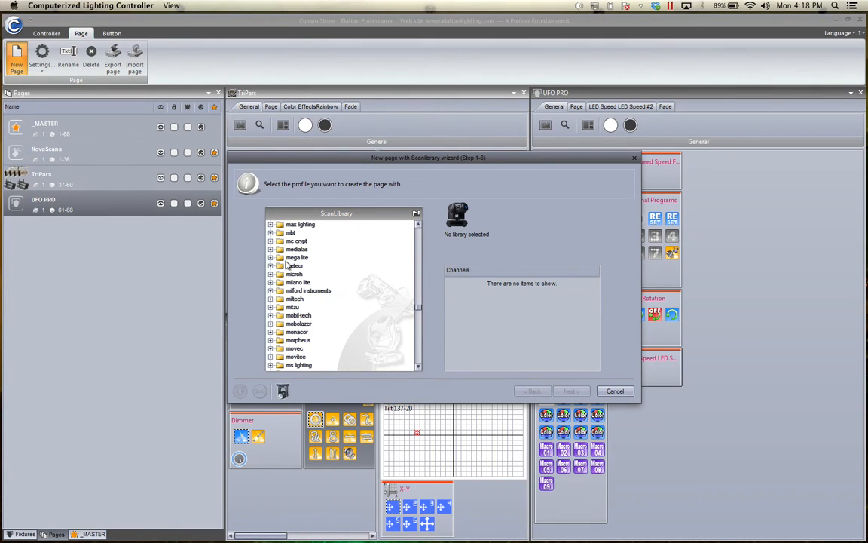
pyautogui.scroll(3, 280, 265)
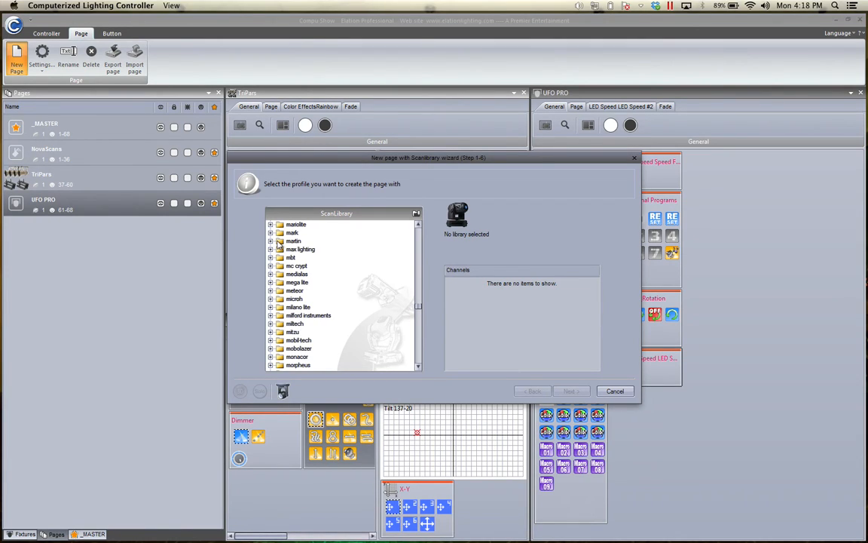
pyautogui.click(269, 241)
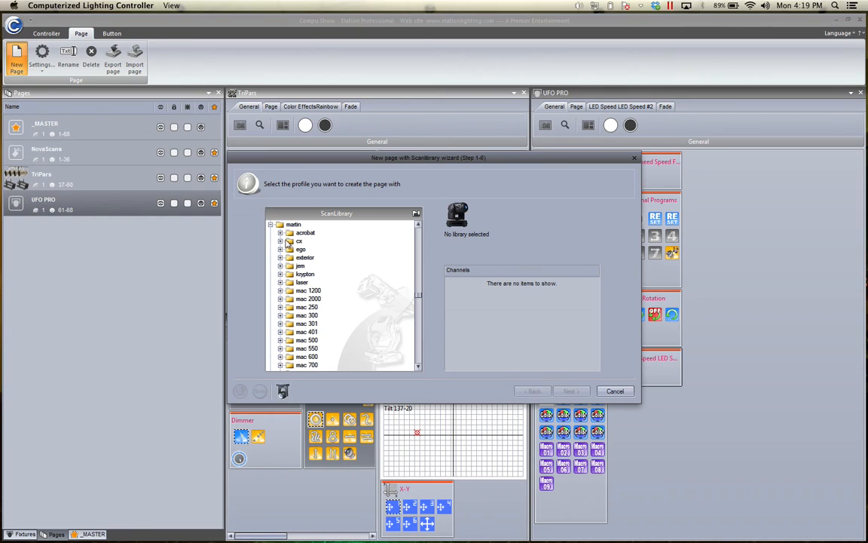
# - Find the mania series among the martin fixture folders and expand it
pyautogui.scroll(-3, 330, 307)
pyautogui.scroll(-3, 330, 310)
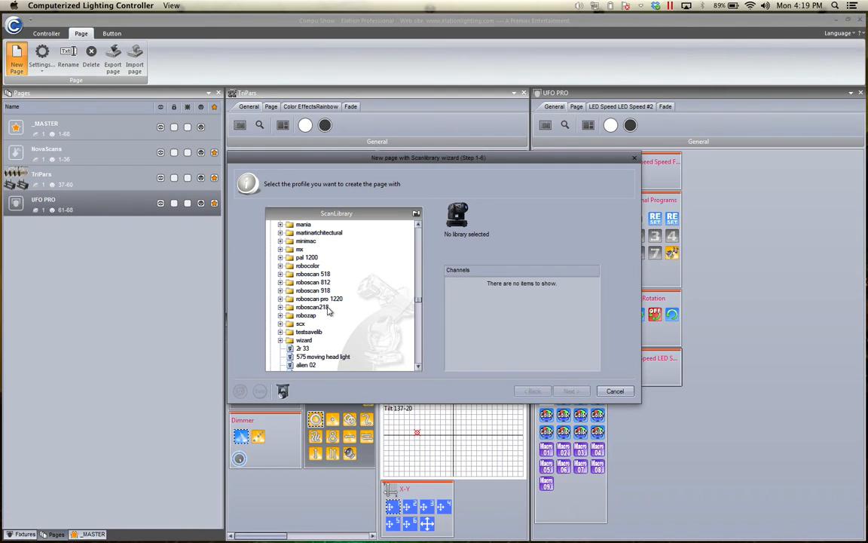
pyautogui.scroll(2, 314, 319)
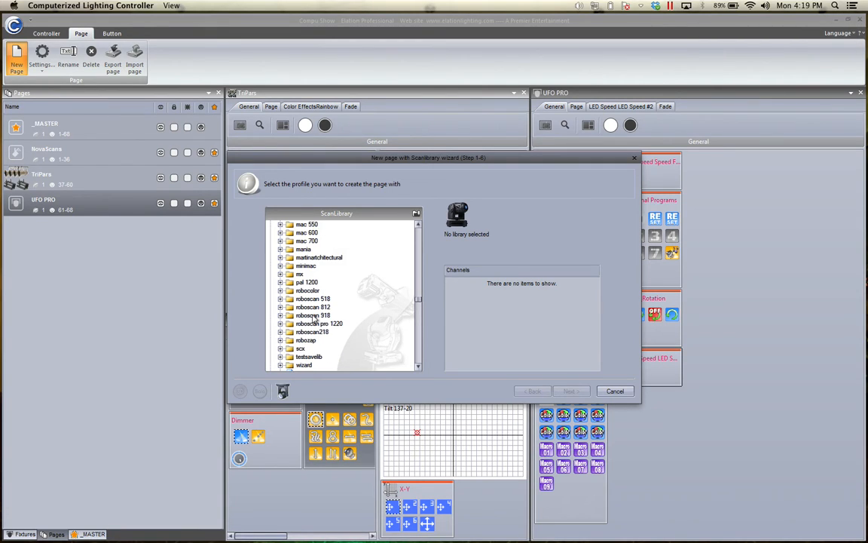
pyautogui.scroll(1, 314, 319)
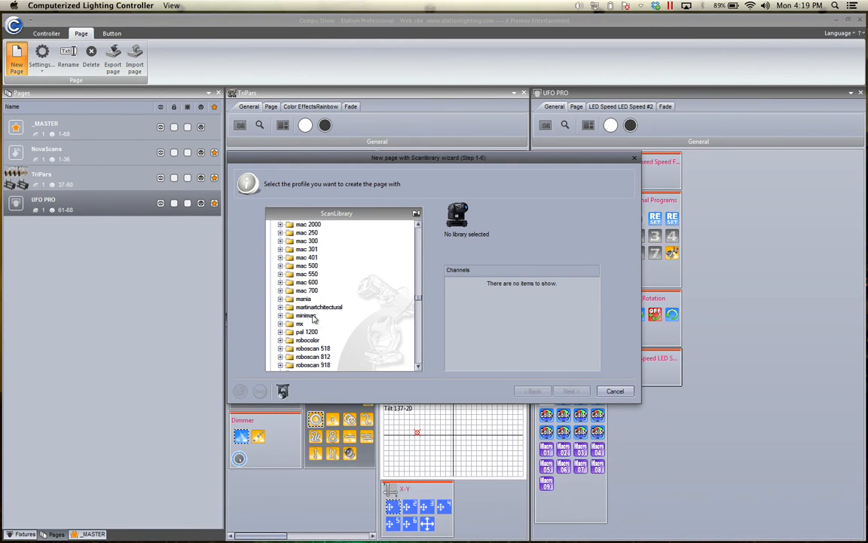
pyautogui.scroll(1, 313, 319)
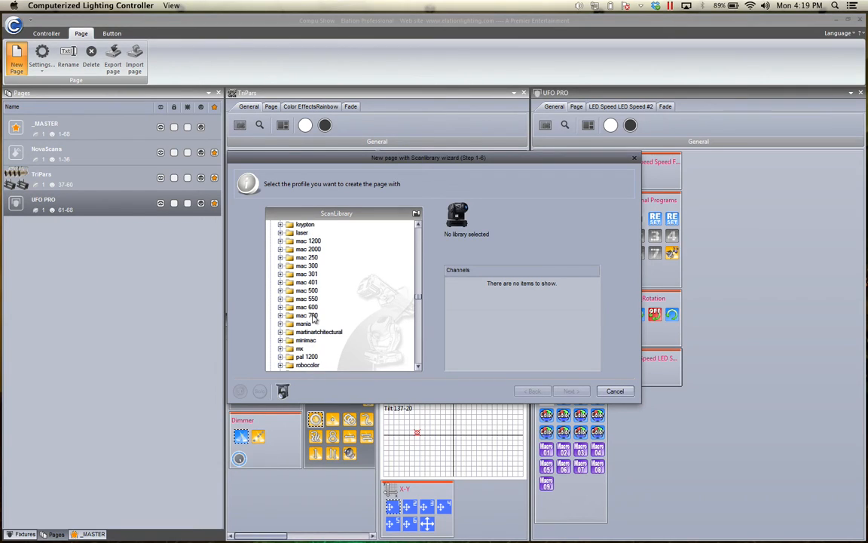
pyautogui.scroll(1, 314, 319)
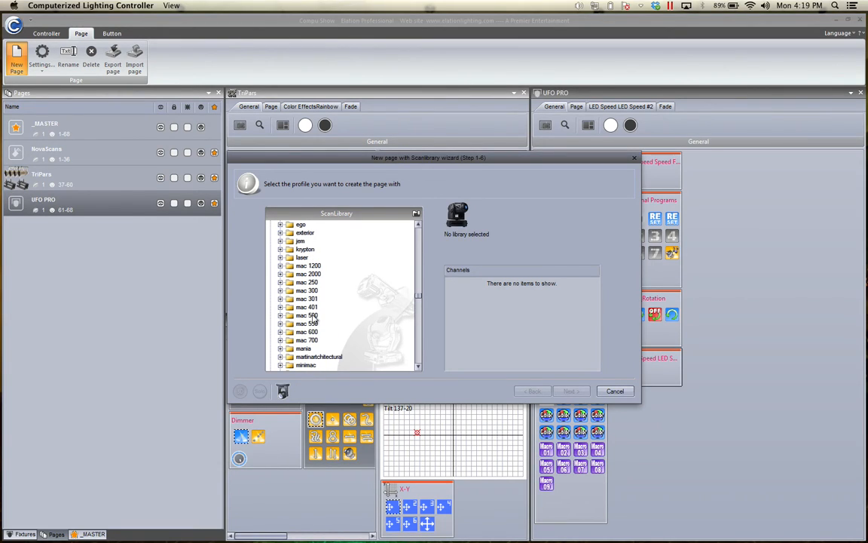
pyautogui.scroll(1, 314, 319)
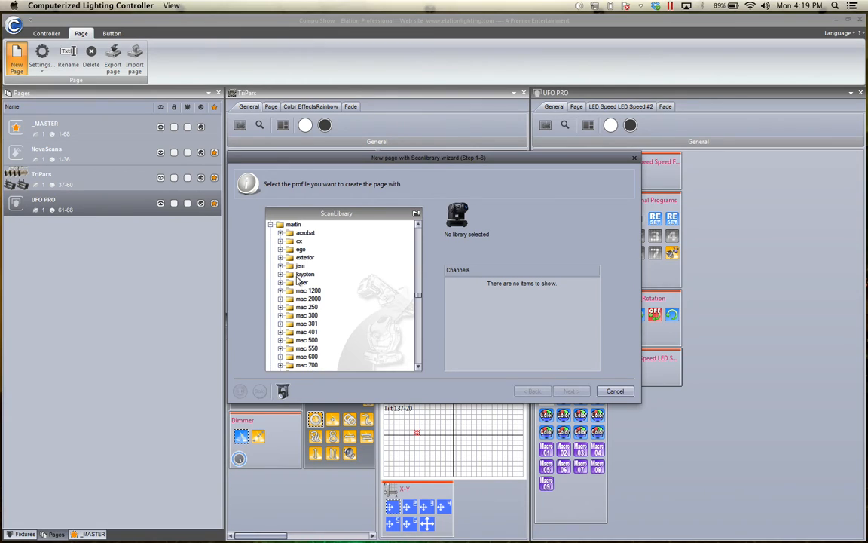
pyautogui.scroll(-2, 283, 288)
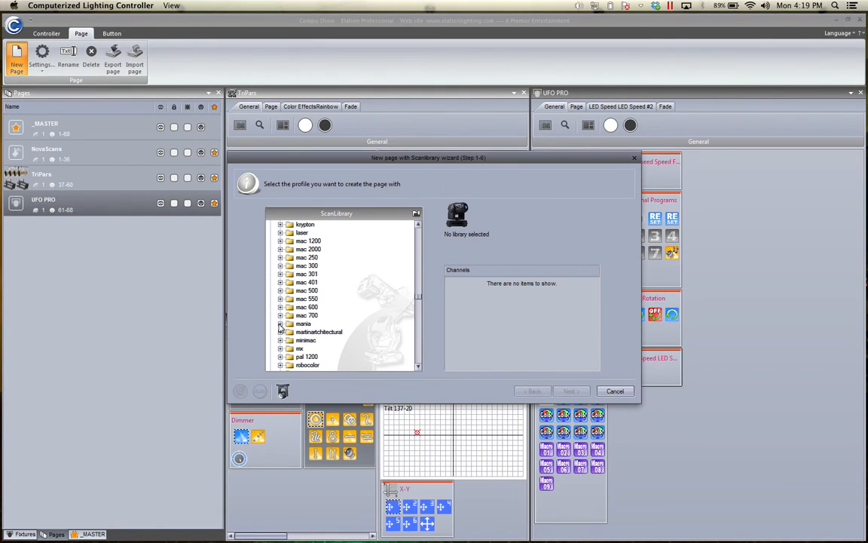
pyautogui.click(280, 324)
# - Choose the mania efx500 profile for the new page and check its channel list against mania efx 600 mode 1
pyautogui.scroll(-1, 285, 326)
pyautogui.click(325, 284)
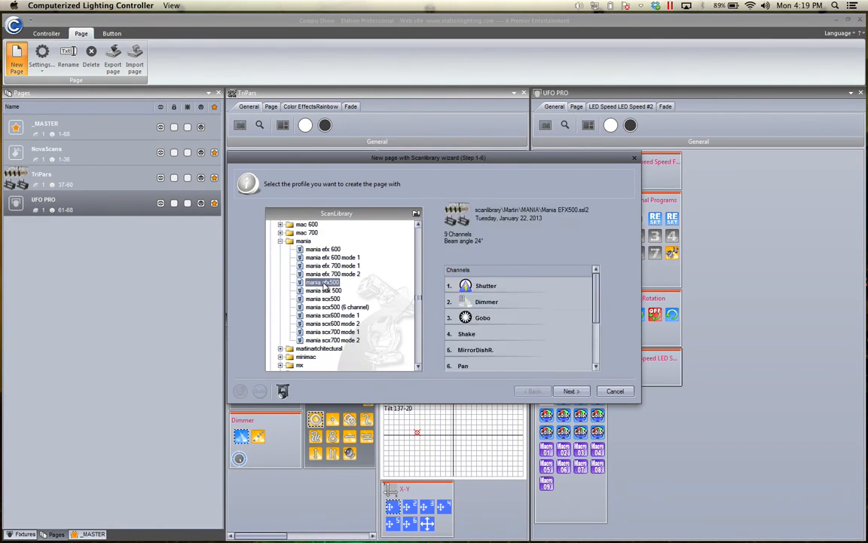
pyautogui.click(324, 257)
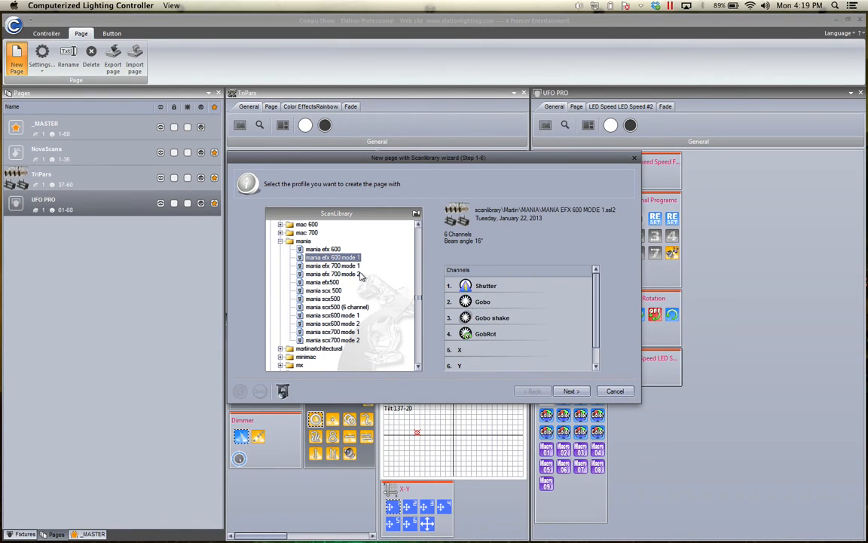
pyautogui.click(324, 282)
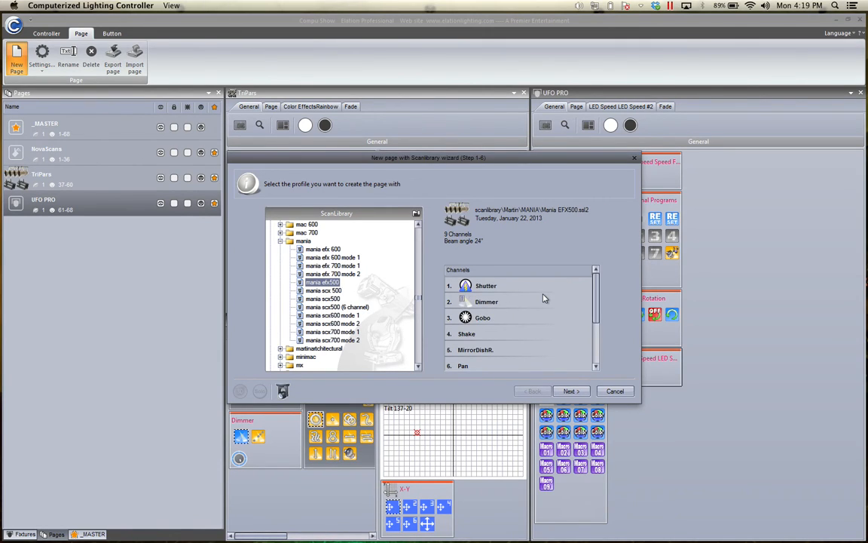
pyautogui.scroll(-2, 544, 299)
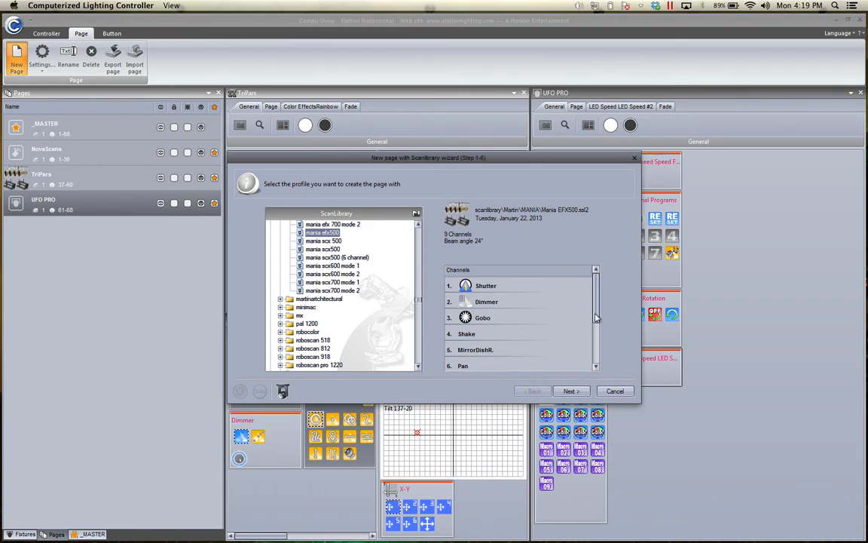
pyautogui.click(598, 352)
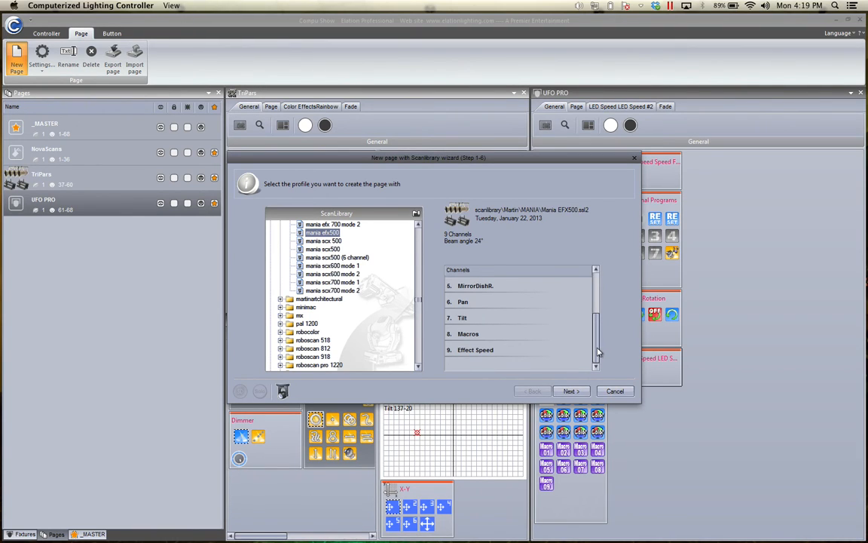
# - Patch one Mania EFX500 in DMX universe 1 from channel 69 and keep the default channel presets
pyautogui.click(572, 392)
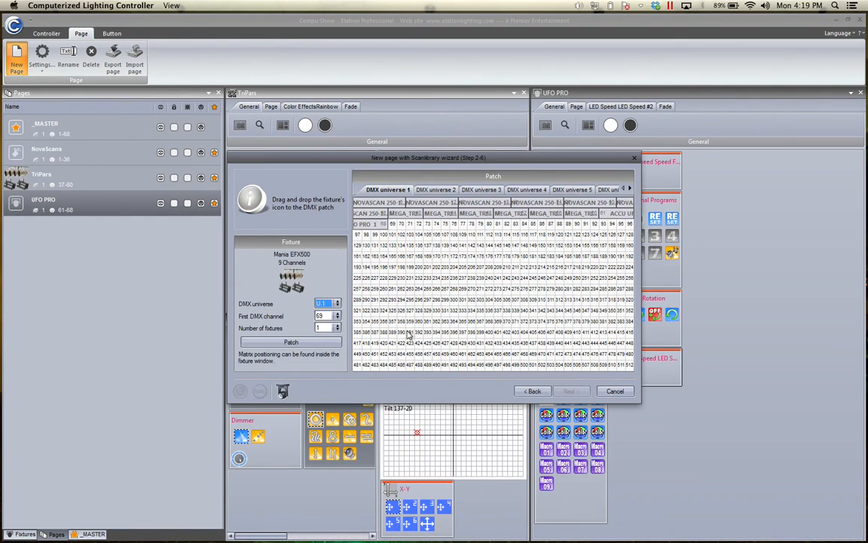
pyautogui.click(301, 345)
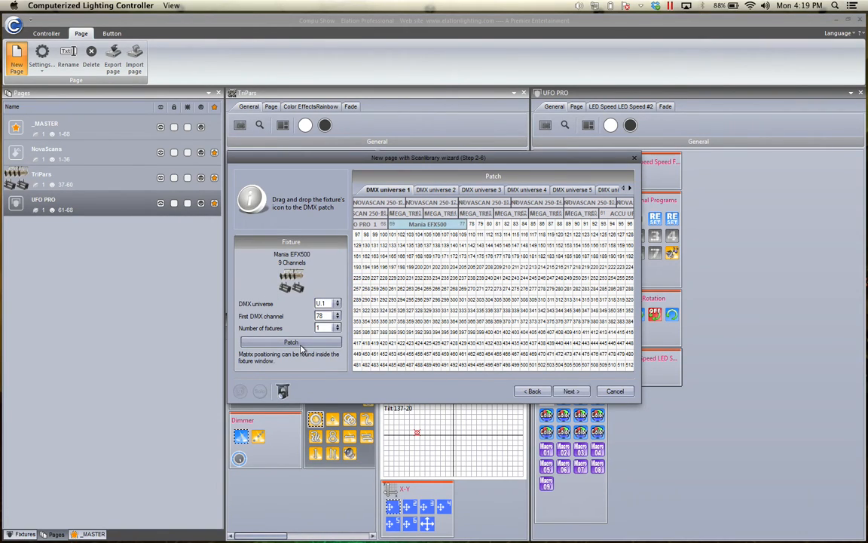
pyautogui.click(423, 228)
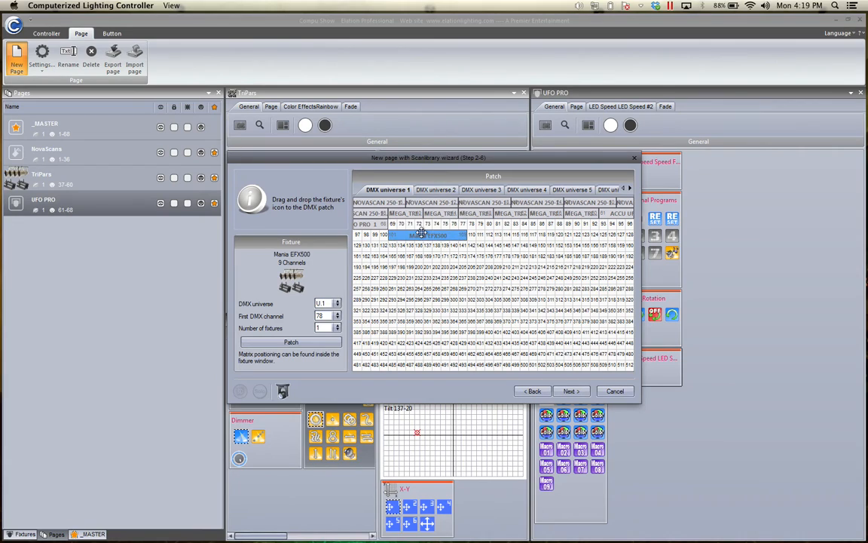
pyautogui.click(570, 391)
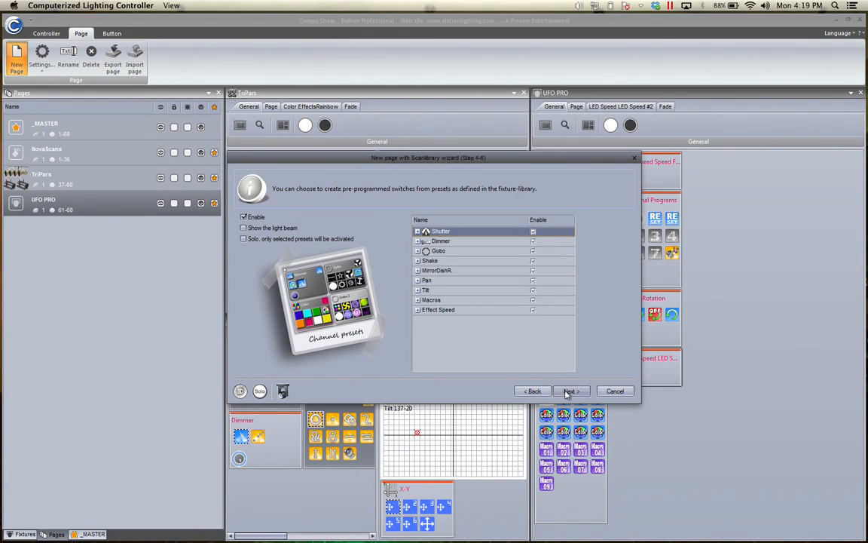
pyautogui.click(571, 391)
pyautogui.click(570, 391)
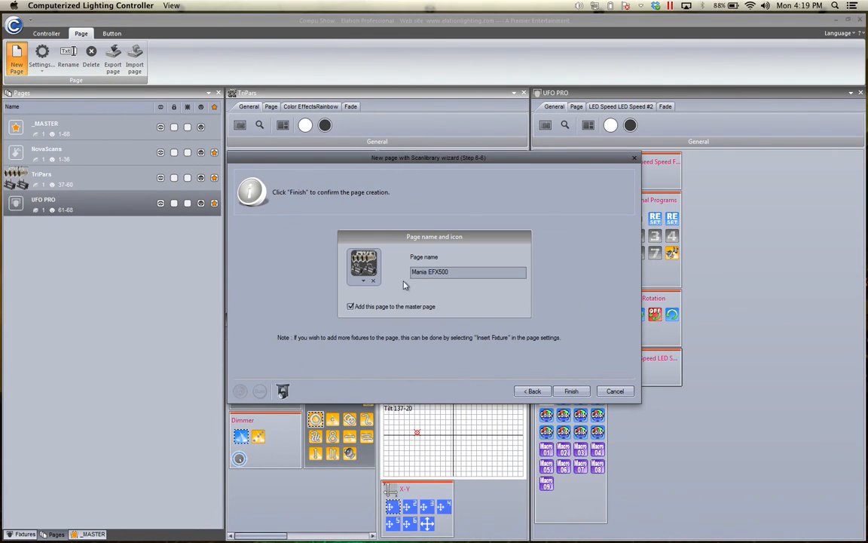
# - Finish creating the page under the name EFX500 and dock it below the UFO PRO page
pyautogui.moveTo(465, 272); pyautogui.dragTo(399, 265)
pyautogui.write('EFX')
pyautogui.click(571, 391)
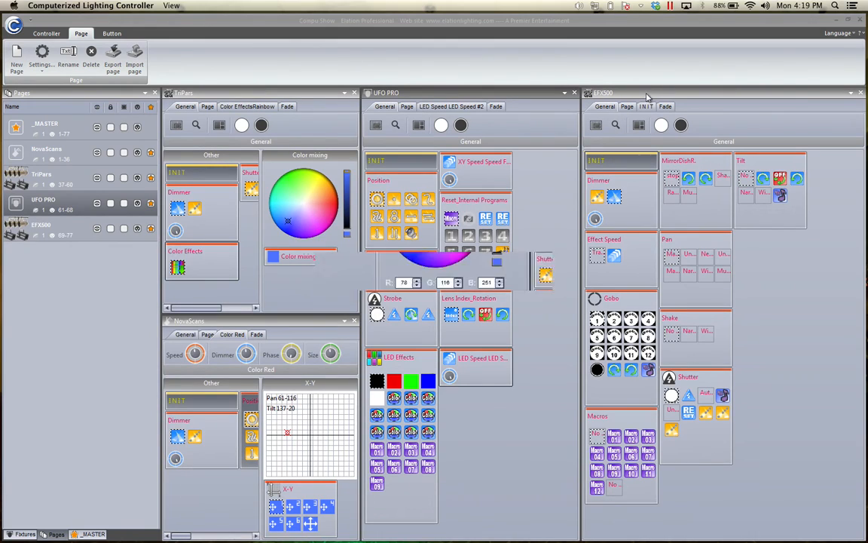
pyautogui.moveTo(584, 236)
pyautogui.mouseDown()
pyautogui.moveTo(481, 357)
pyautogui.moveTo(470, 332)
pyautogui.mouseUp()
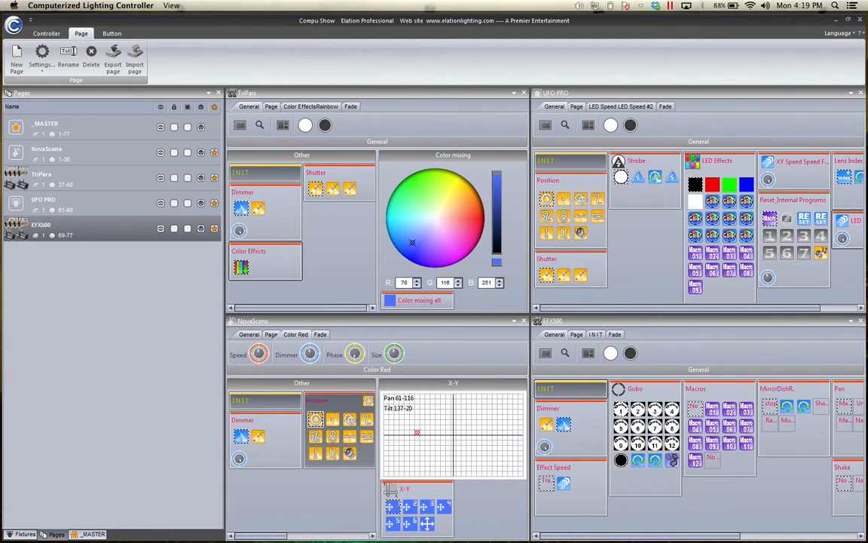
# - Activate the LLoop preset of MirrorDishR. on the EFX500 page, try its level fader, and release the preset
pyautogui.moveTo(611, 537); pyautogui.dragTo(659, 522)
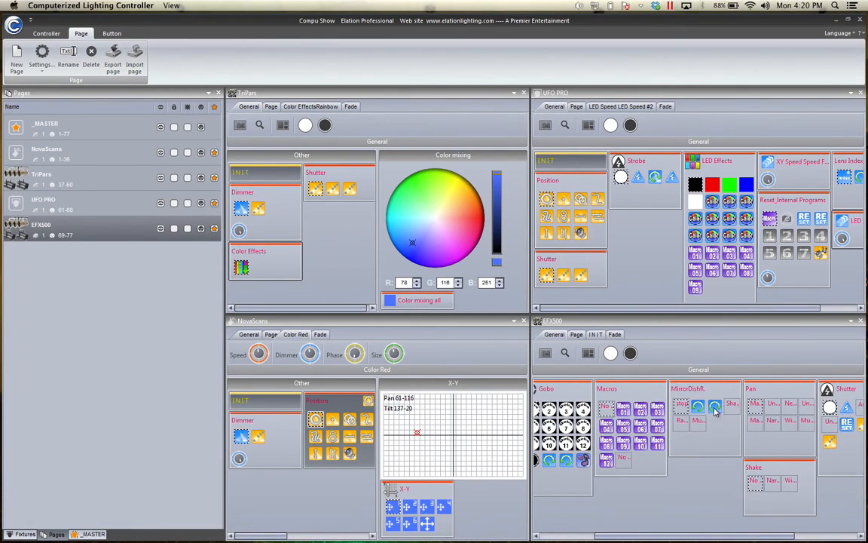
pyautogui.click(686, 446)
pyautogui.click(680, 447)
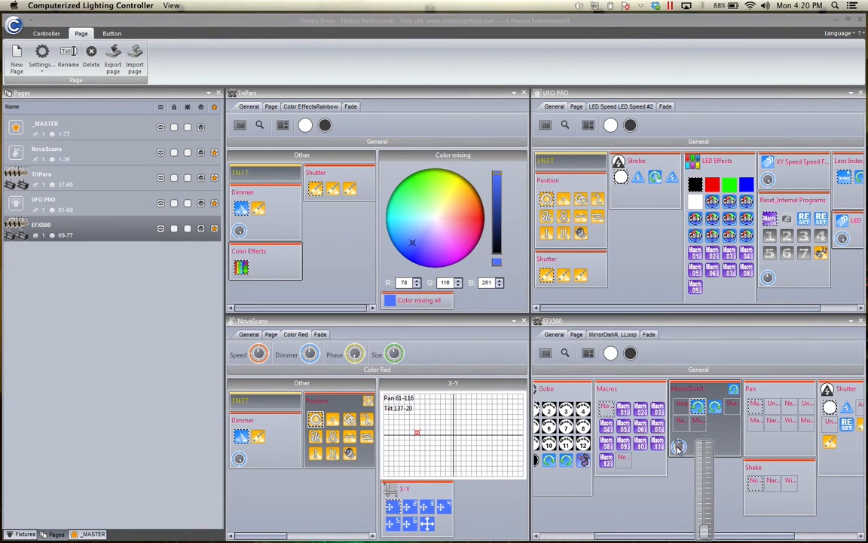
pyautogui.moveTo(679, 448)
pyautogui.mouseDown()
pyautogui.moveTo(679, 455)
pyautogui.moveTo(680, 442)
pyautogui.mouseUp()
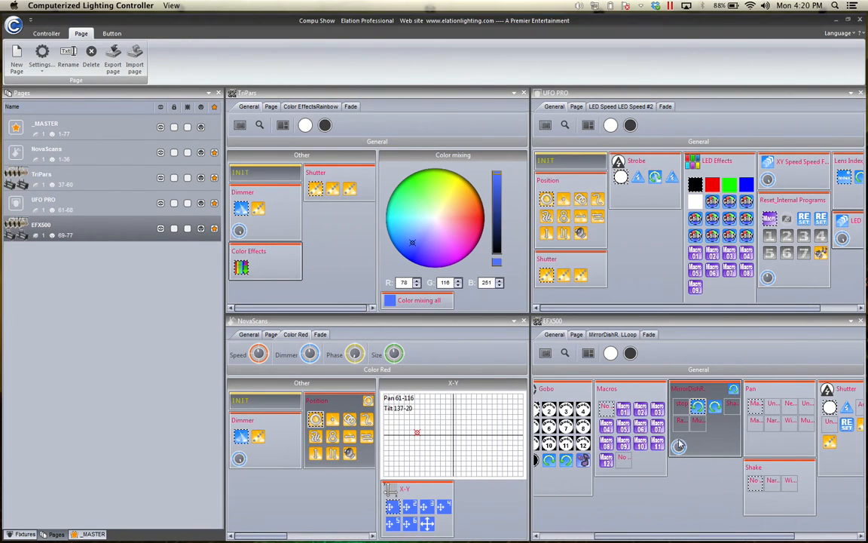
pyautogui.click(698, 410)
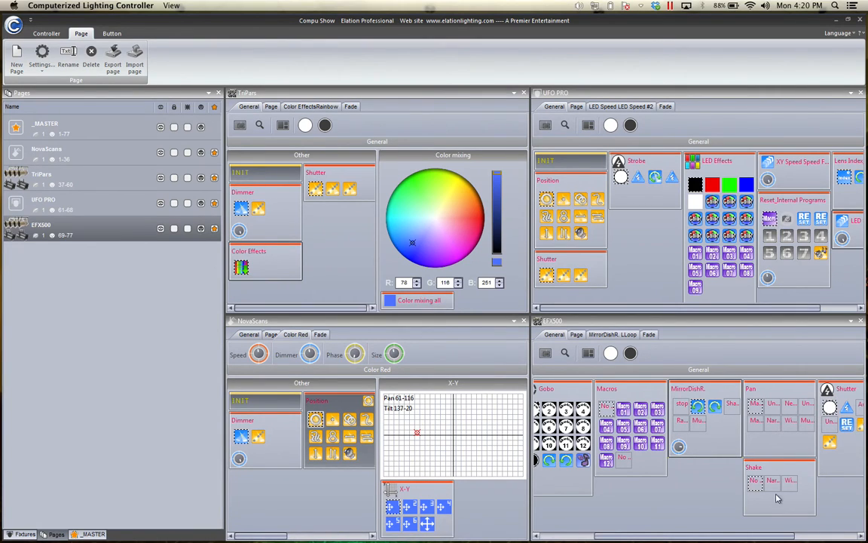
pyautogui.moveTo(763, 534); pyautogui.dragTo(808, 534)
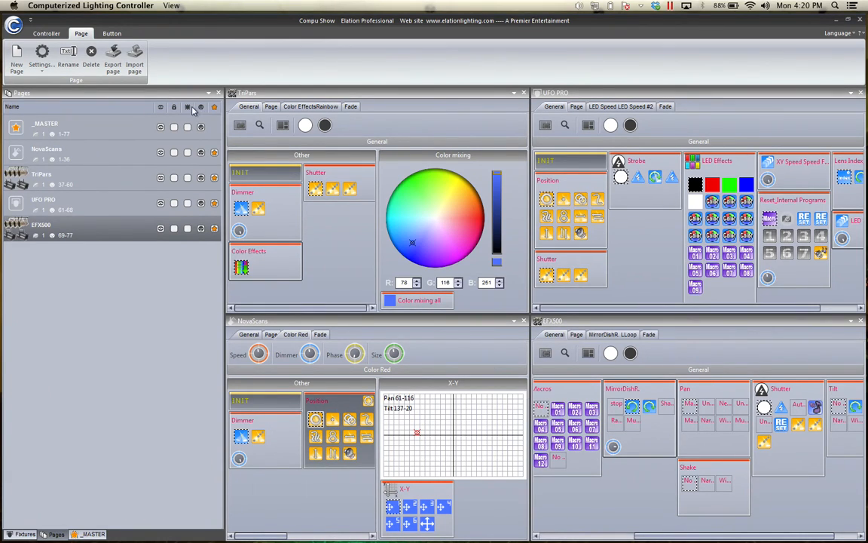
# - Examine the new scene options for the EFX500 page and the commands available for the controller
pyautogui.click(111, 34)
pyautogui.click(16, 60)
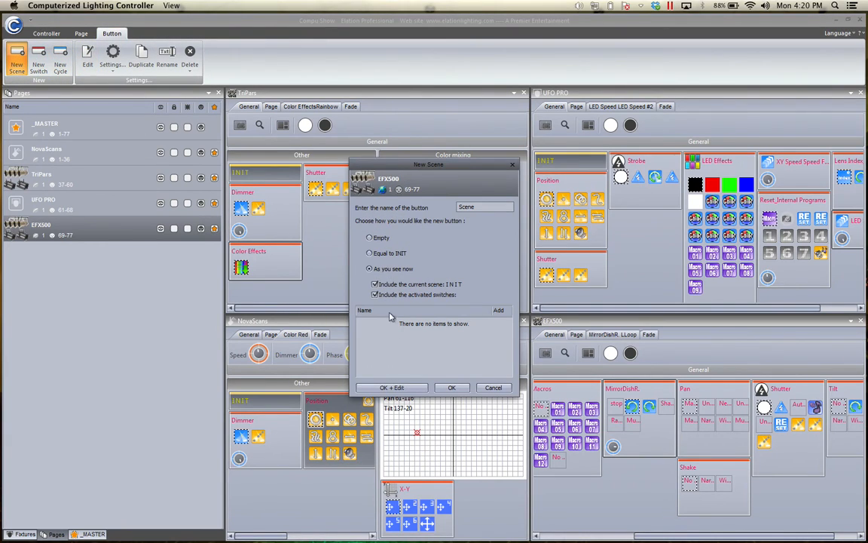
pyautogui.click(451, 388)
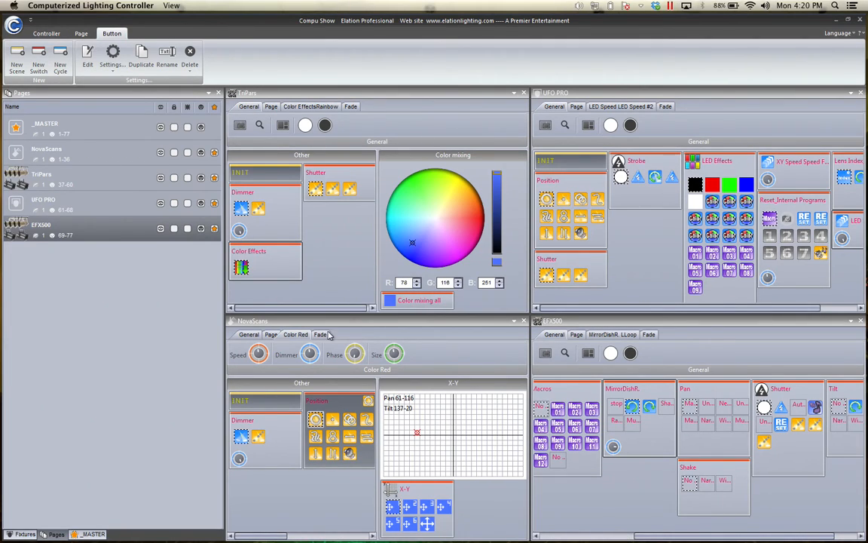
pyautogui.click(46, 33)
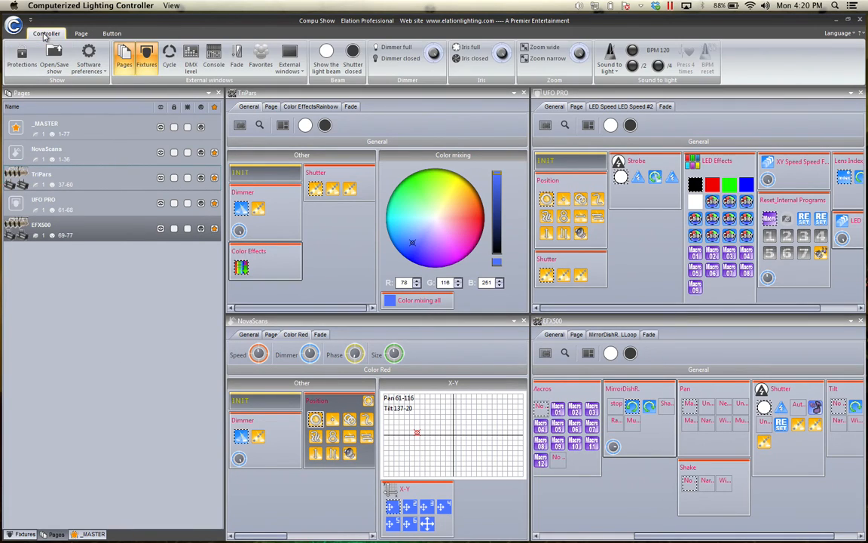
# - Start a new page with the ScanLibrary wizard and check the chauvet lighting folder for the fixture profile
pyautogui.click(81, 33)
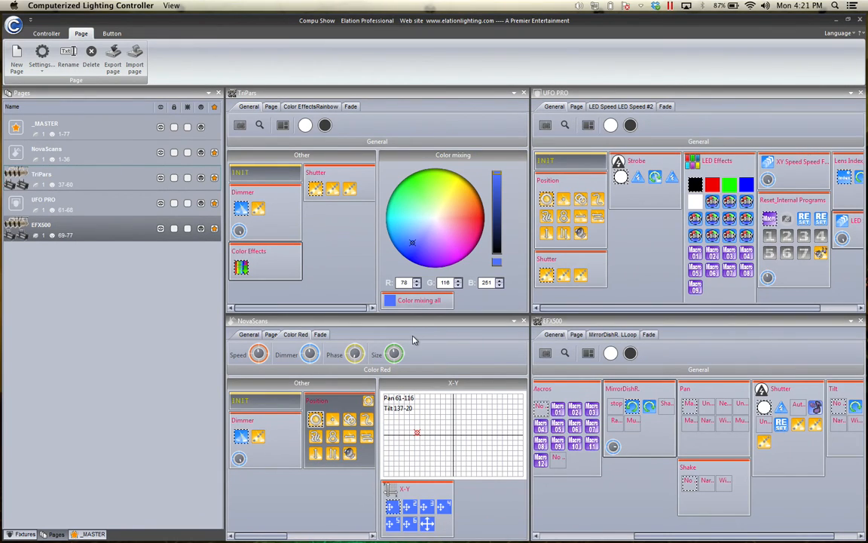
pyautogui.click(16, 59)
pyautogui.scroll(-3, 310, 278)
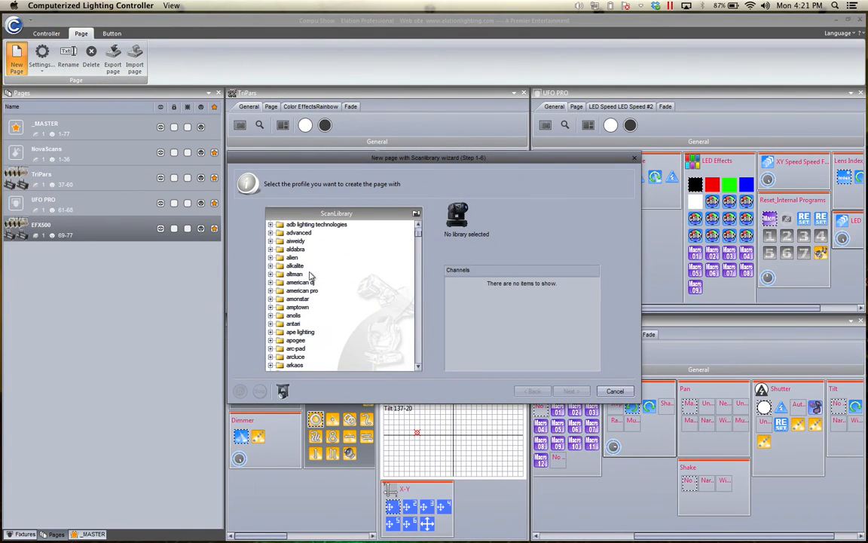
pyautogui.scroll(-10, 309, 276)
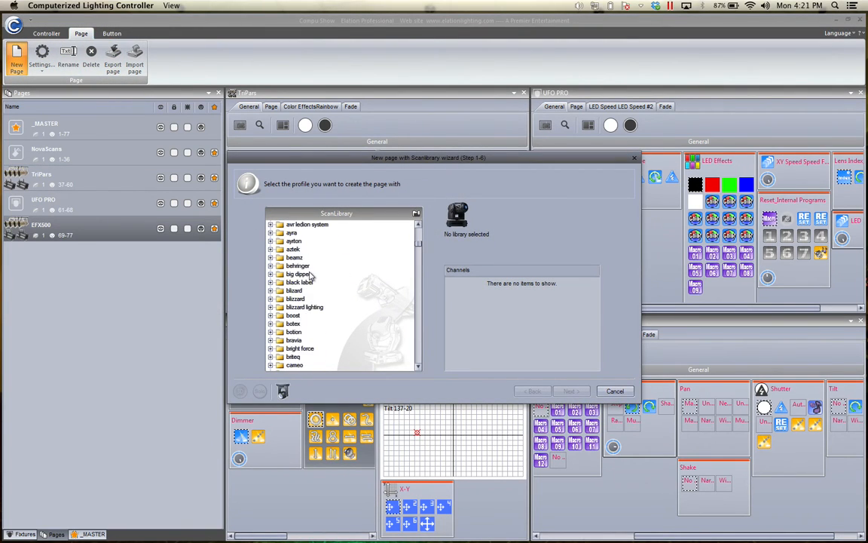
pyautogui.scroll(-4, 308, 282)
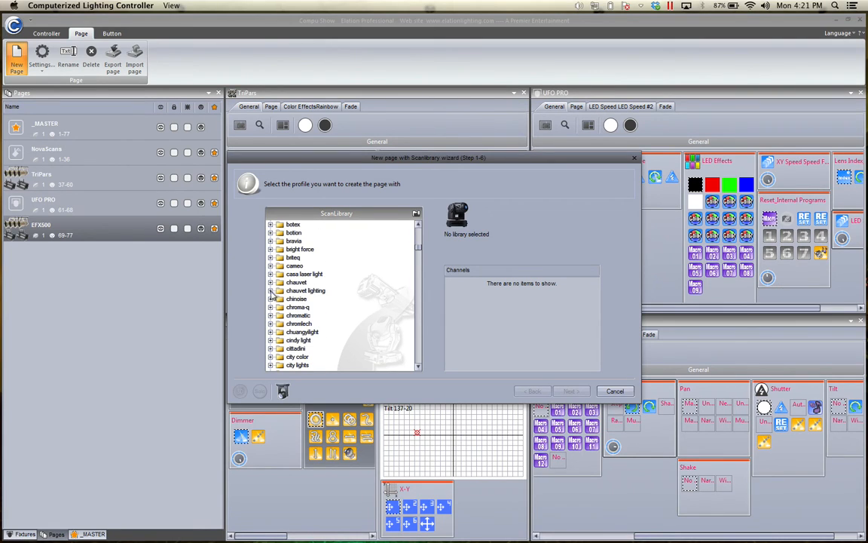
pyautogui.click(271, 290)
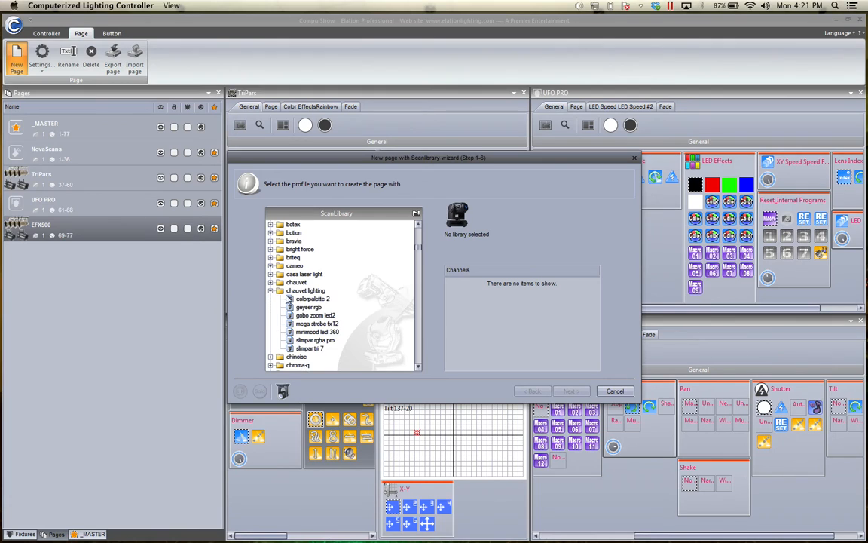
pyautogui.click(271, 290)
# - Select the vue iii profile from the chauvet folder of the ScanLibrary
pyautogui.click(271, 282)
pyautogui.scroll(-3, 287, 294)
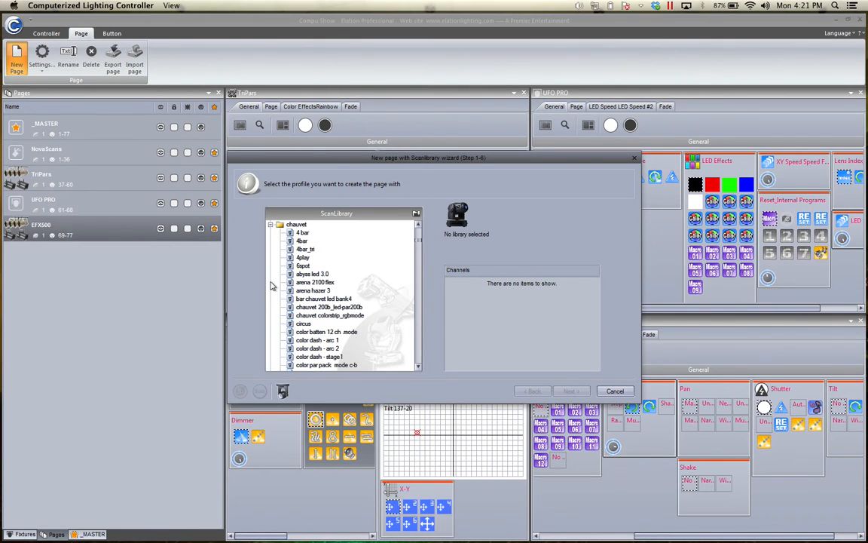
pyautogui.scroll(-15, 304, 299)
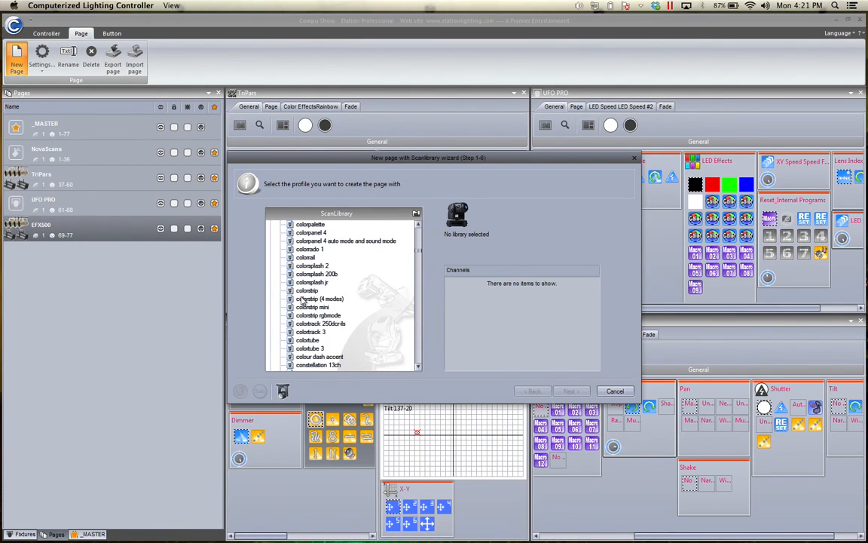
pyautogui.scroll(-15, 304, 300)
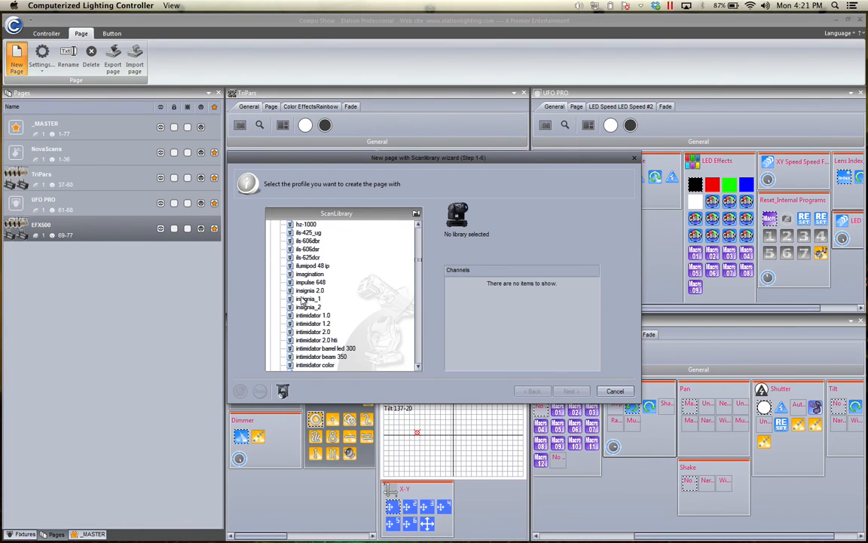
pyautogui.scroll(-15, 303, 300)
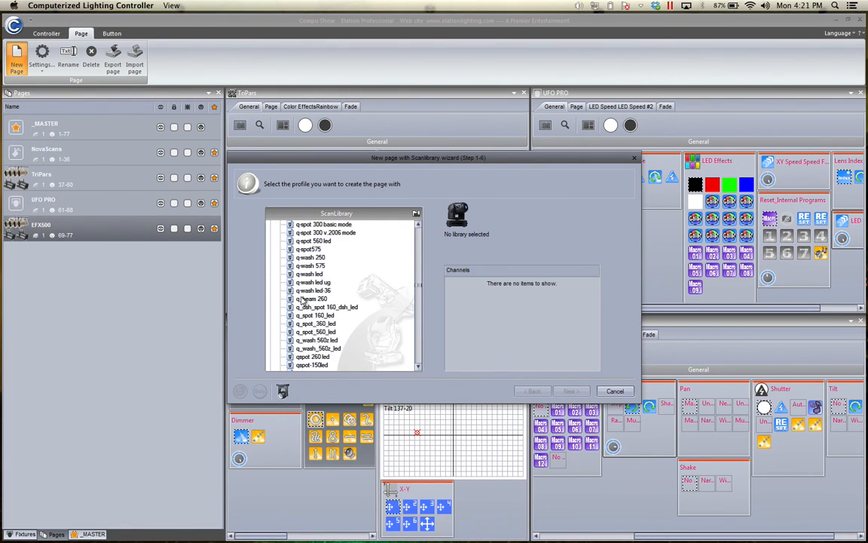
pyautogui.scroll(-6, 303, 299)
pyautogui.click(302, 356)
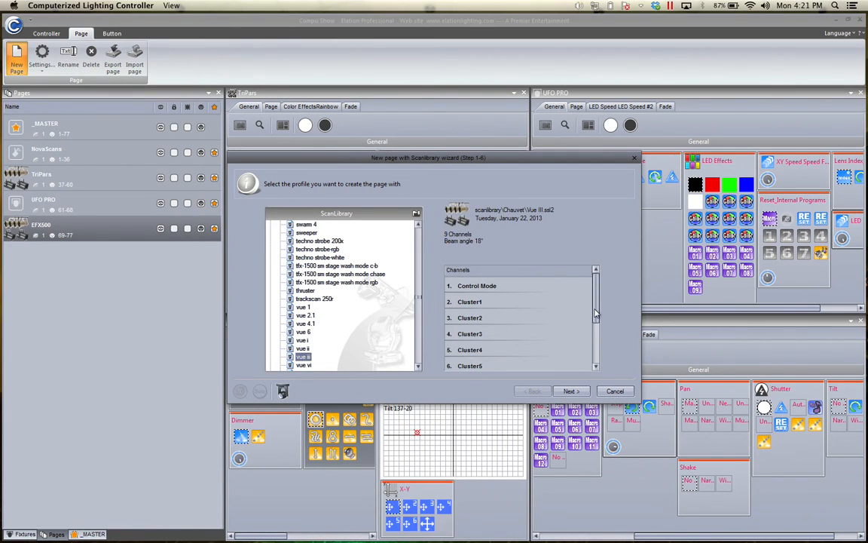
# - Review the Vue III channel list and patch one Vue III in DMX universe 1 from channel 78
pyautogui.click(596, 358)
pyautogui.click(600, 290)
pyautogui.scroll(-3, 601, 290)
pyautogui.scroll(3, 601, 294)
pyautogui.scroll(-3, 601, 294)
pyautogui.scroll(3, 602, 295)
pyautogui.click(572, 390)
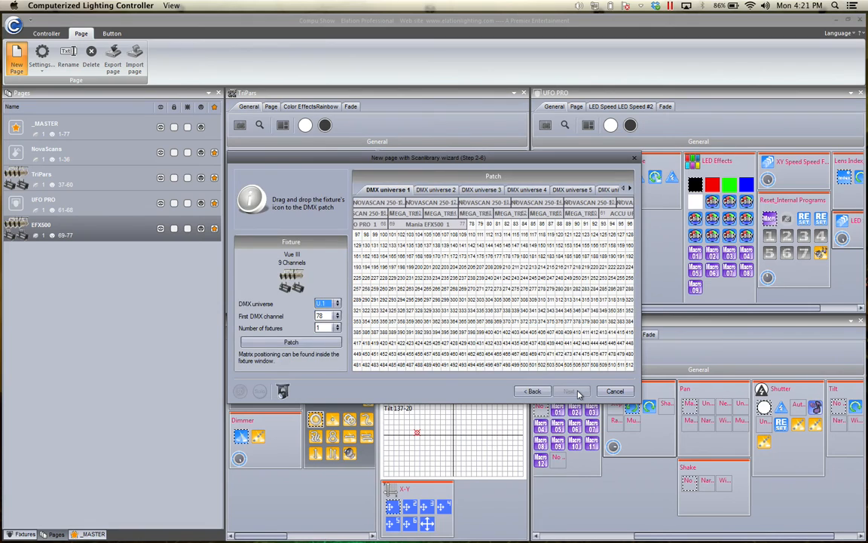
pyautogui.click(291, 342)
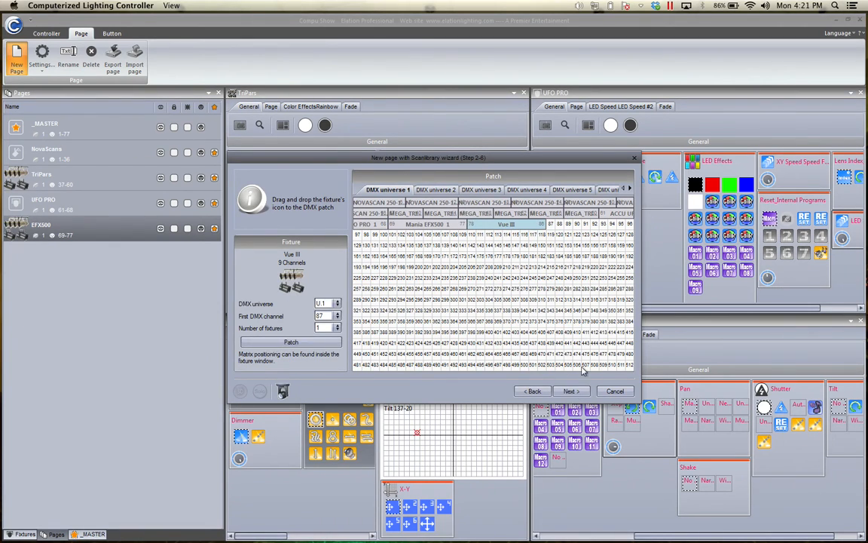
# - Keep the default channel presets and pre-programmed scenes and finish creating the page under the name Vue III
pyautogui.click(568, 391)
pyautogui.click(573, 391)
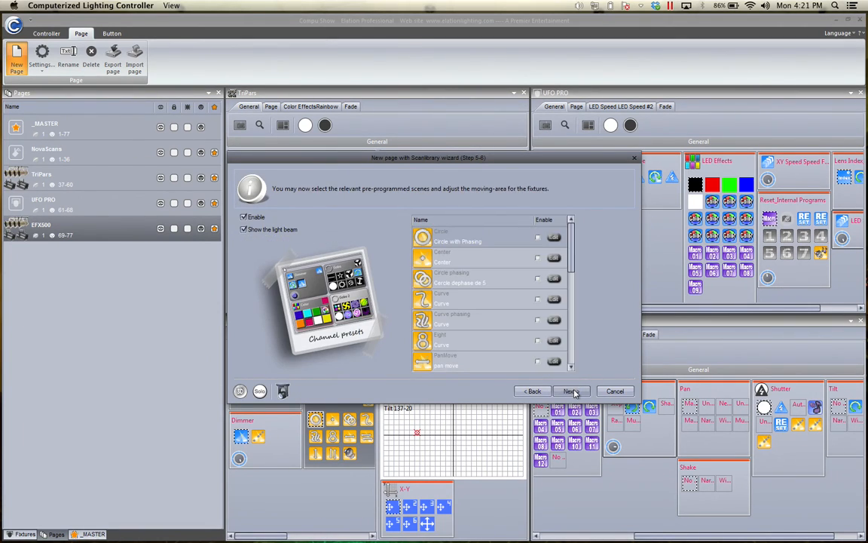
pyautogui.click(573, 392)
pyautogui.click(573, 391)
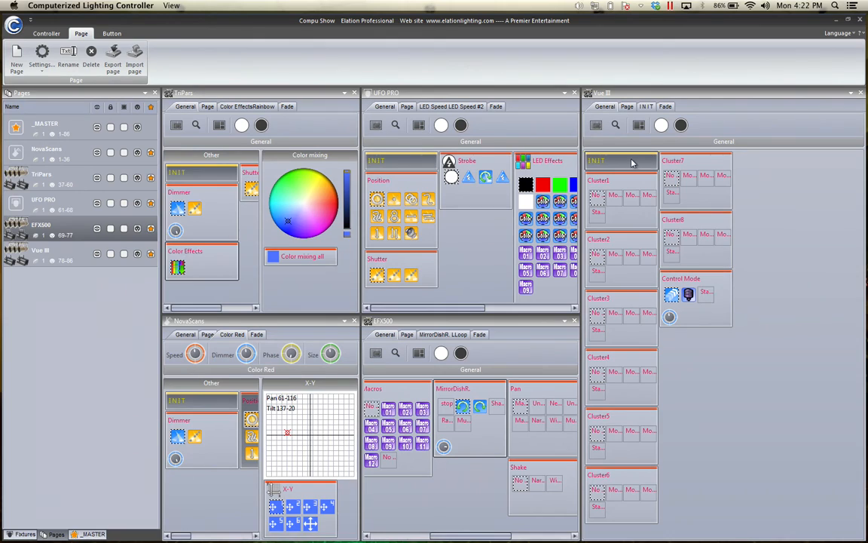
# - Activate the Sound-Active preset of Control Mode on the Vue III page and dock the page as a tab with EFX500
pyautogui.click(689, 296)
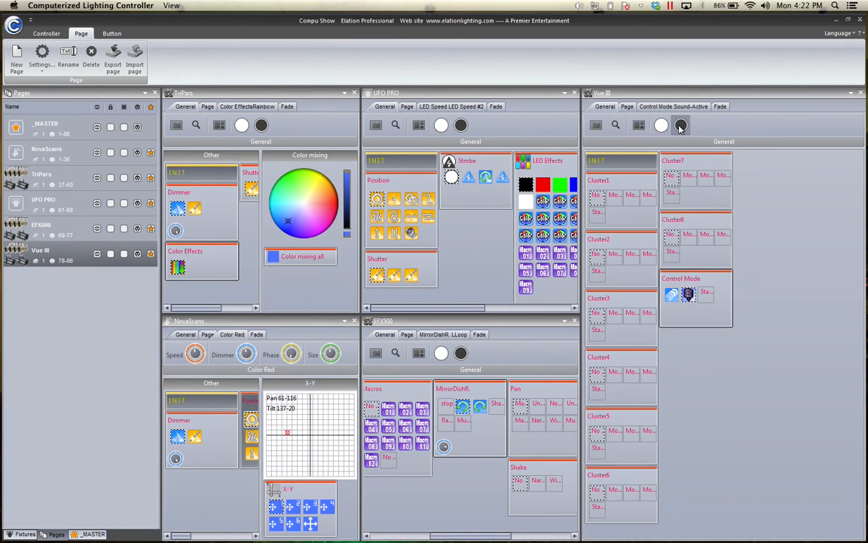
pyautogui.moveTo(675, 101); pyautogui.dragTo(466, 430)
pyautogui.click(558, 536)
pyautogui.click(579, 535)
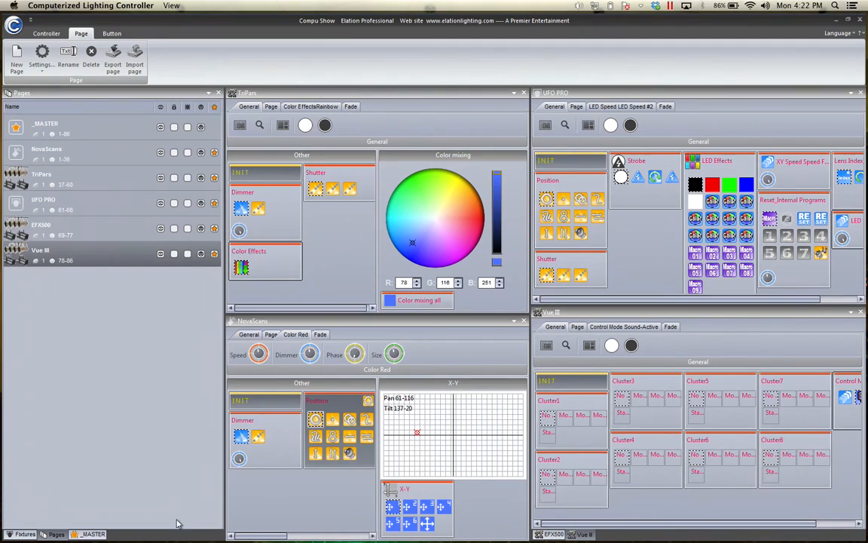
# - Bring up the _MASTER page and set the TriPars color mixing to green, about R 23, G 251, B 34
pyautogui.click(76, 534)
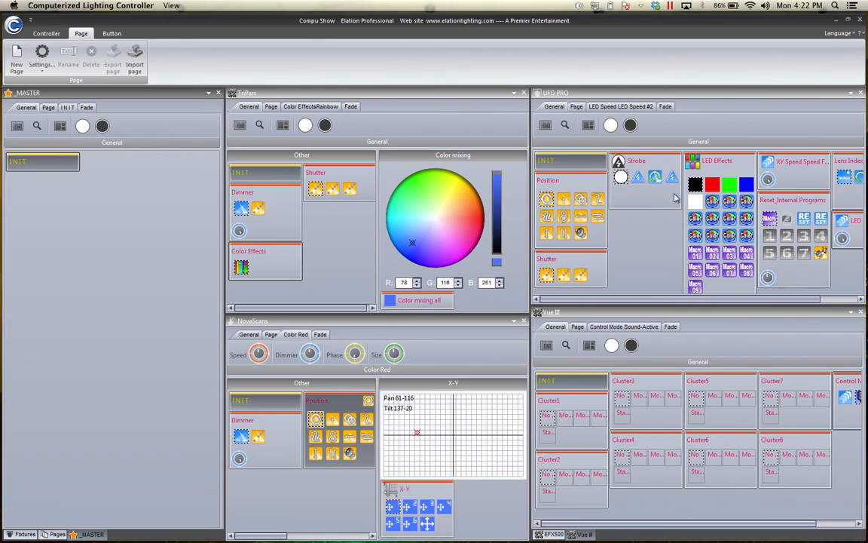
pyautogui.hscroll(3, 678, 271)
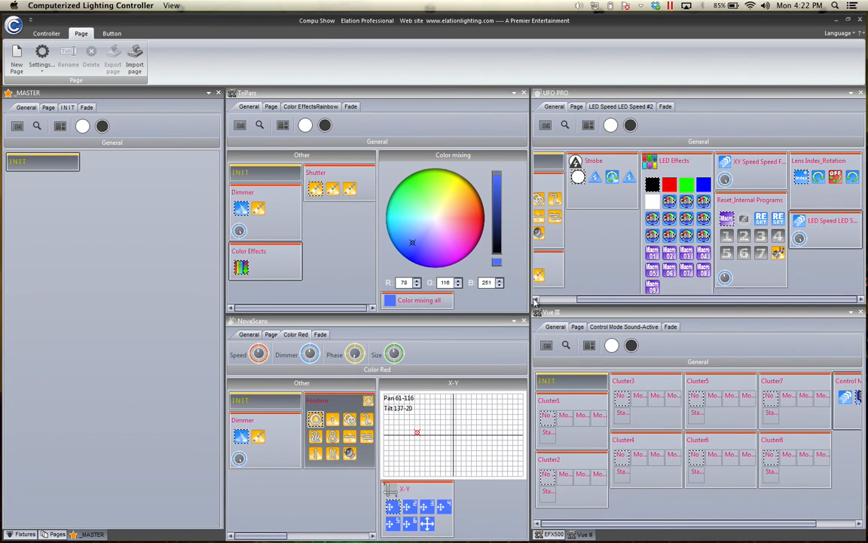
pyautogui.moveTo(457, 231)
pyautogui.mouseDown()
pyautogui.moveTo(429, 189)
pyautogui.moveTo(413, 212)
pyautogui.moveTo(420, 260)
pyautogui.moveTo(411, 180)
pyautogui.mouseUp()
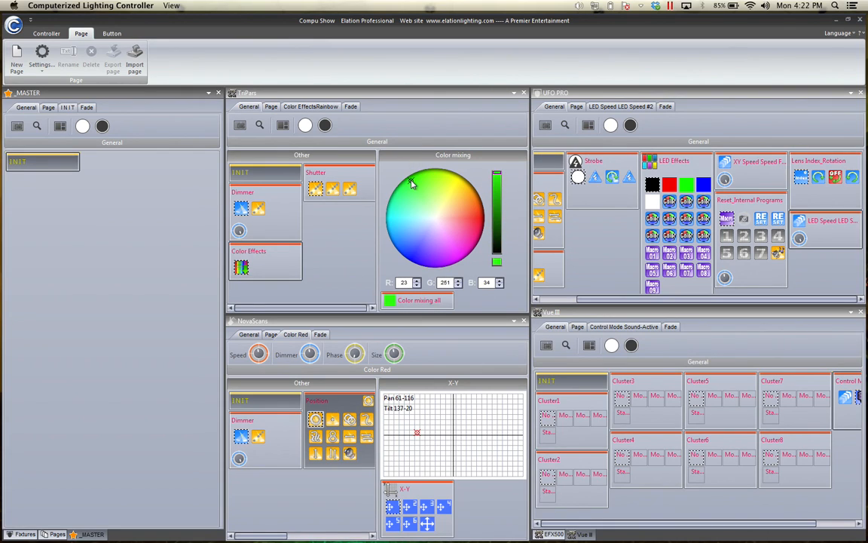